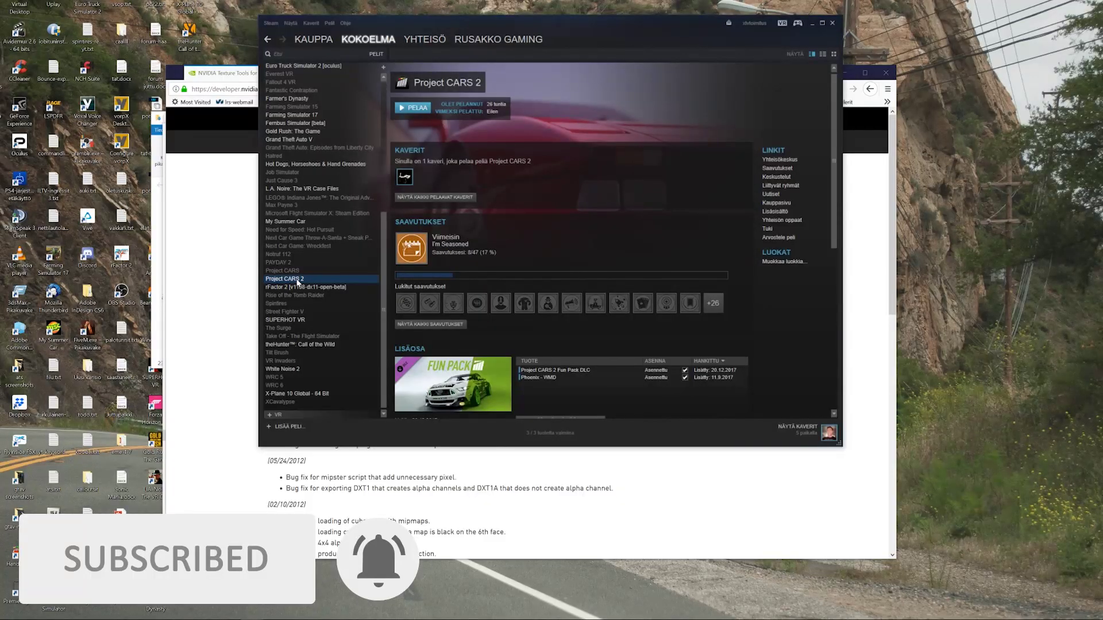
# - Open Project CARS 2's Ominaisuudet in Steam and browse its local installed files
pyautogui.rightClick(298, 280)
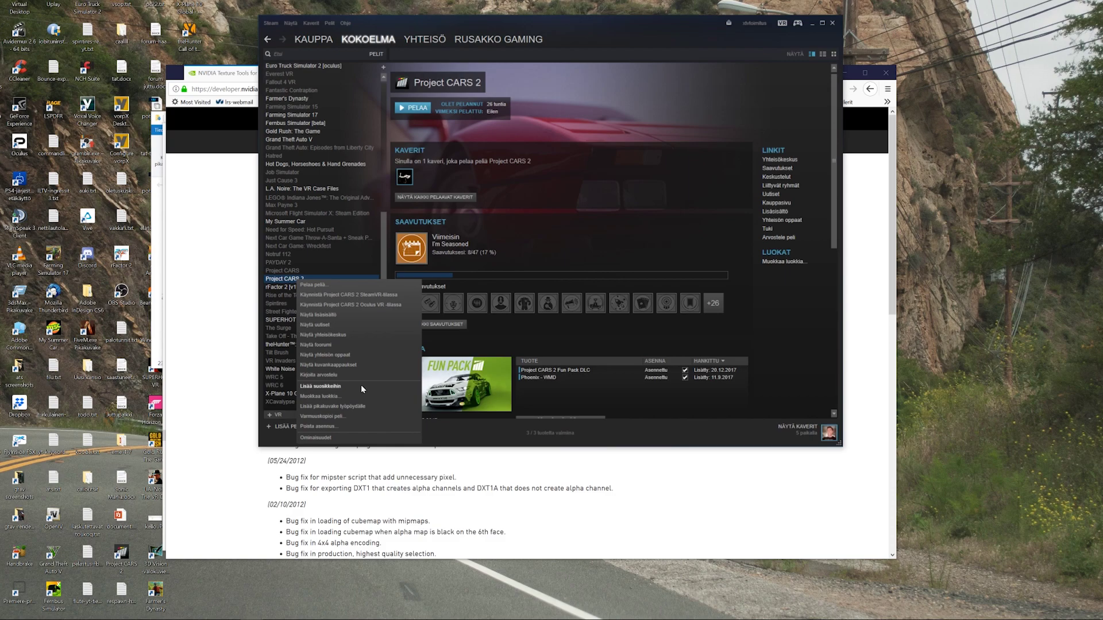
pyautogui.rightClick(288, 281)
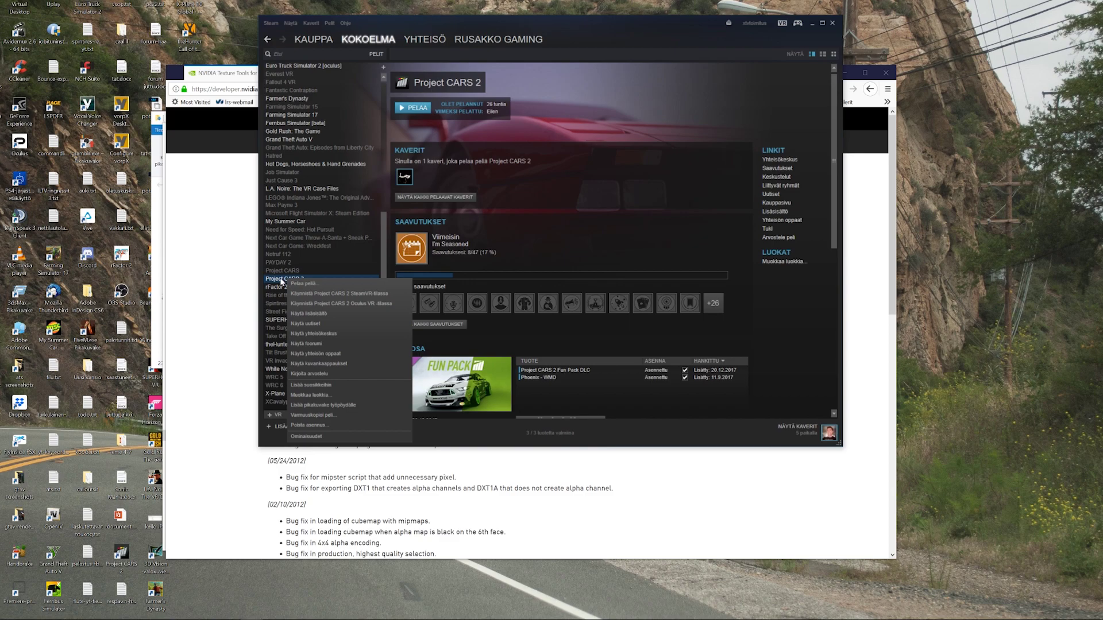
pyautogui.click(307, 437)
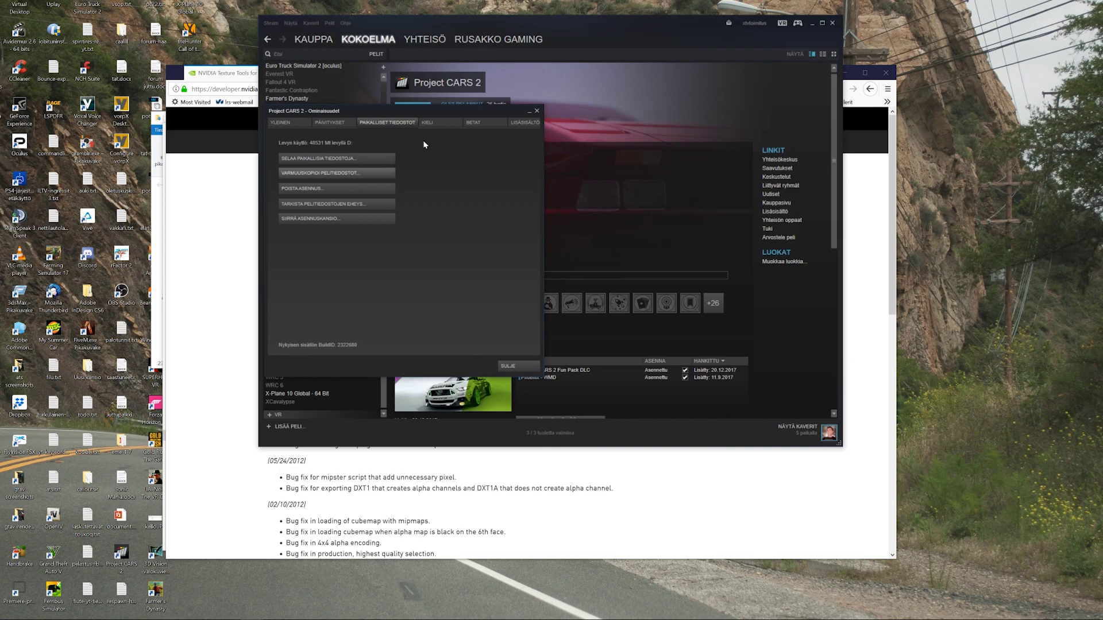
pyautogui.click(342, 162)
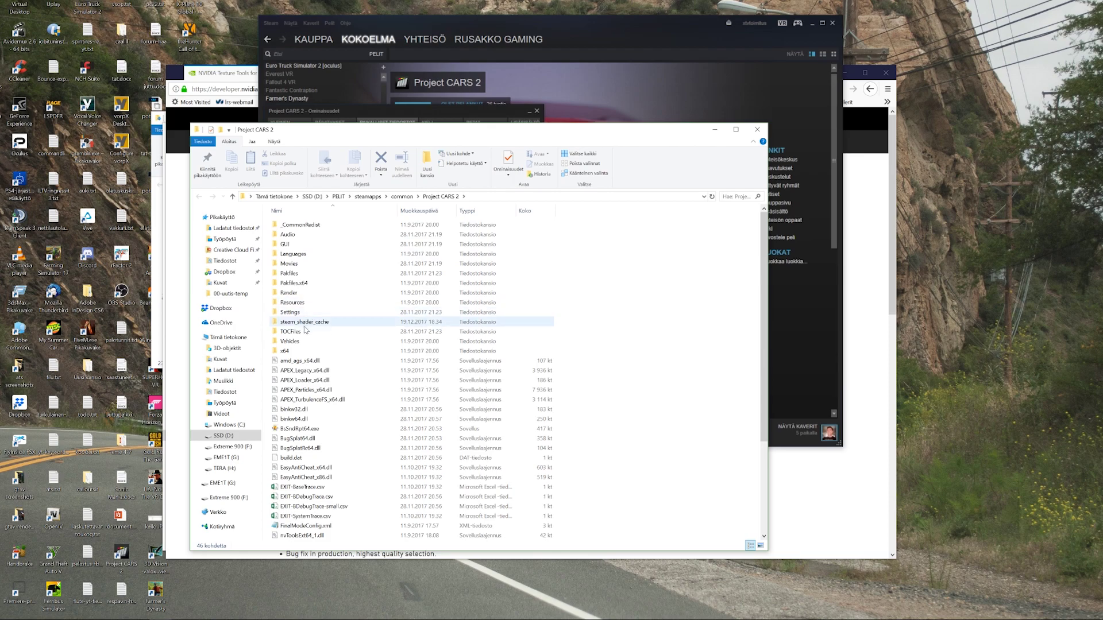
# - Go into Vehicles\Textures\CustomLiveries and look through its 204 .dds livery files
pyautogui.doubleClick(291, 343)
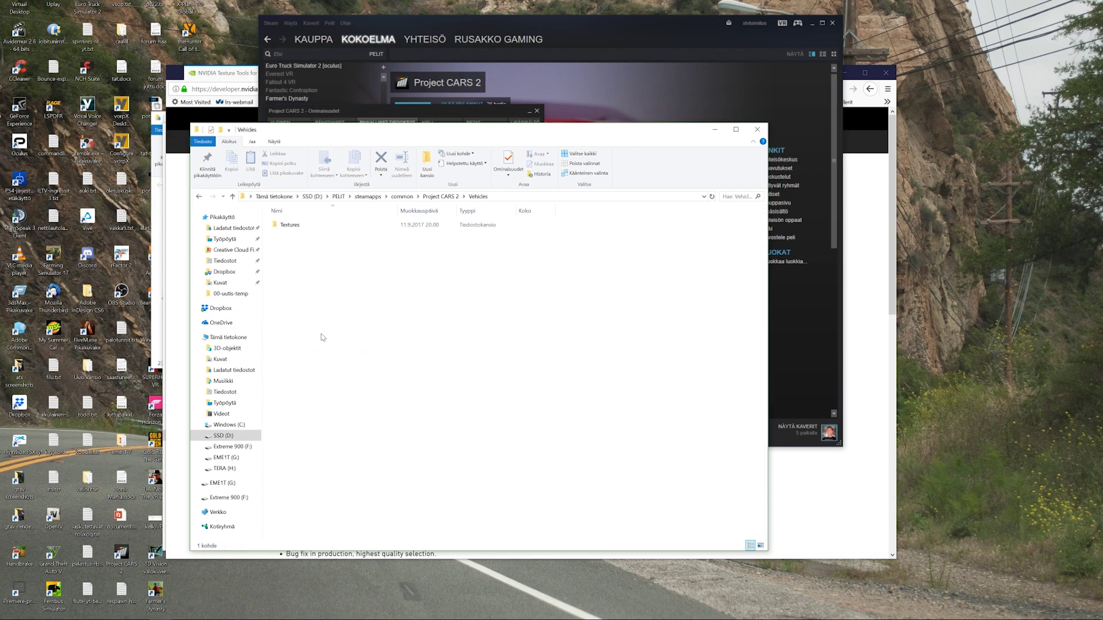
pyautogui.doubleClick(287, 226)
pyautogui.doubleClick(307, 228)
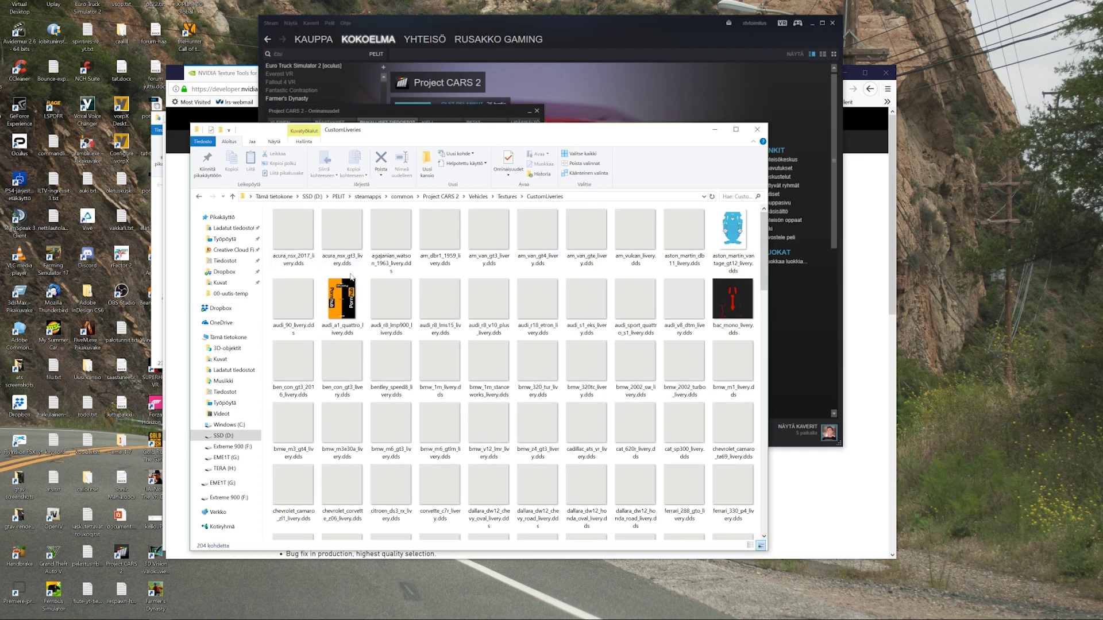
pyautogui.scroll(-15, 484, 253)
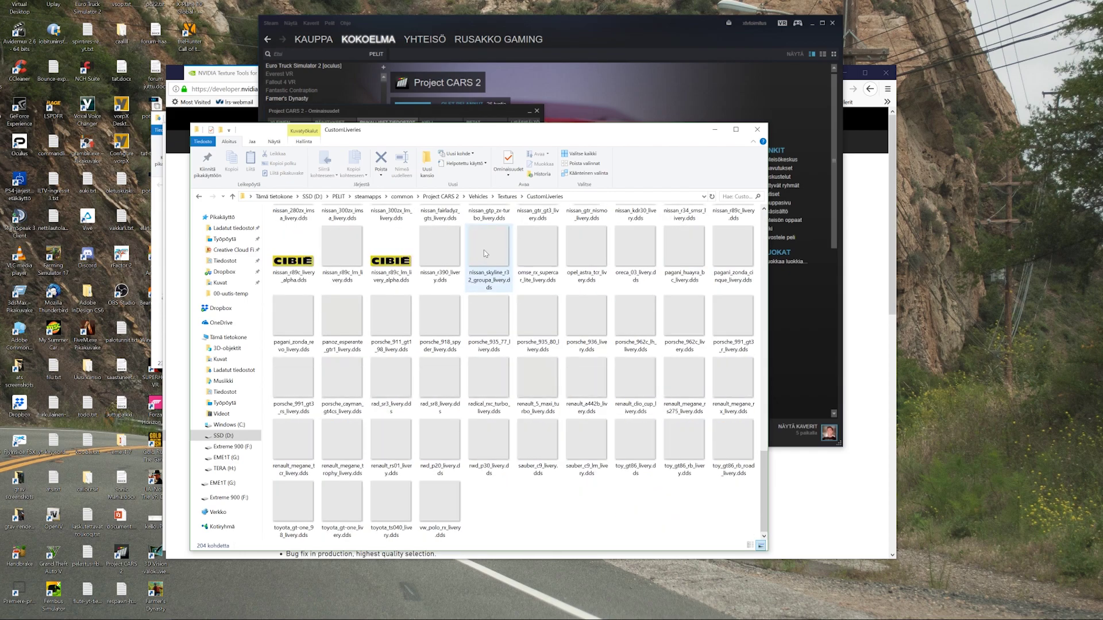
pyautogui.scroll(15, 485, 253)
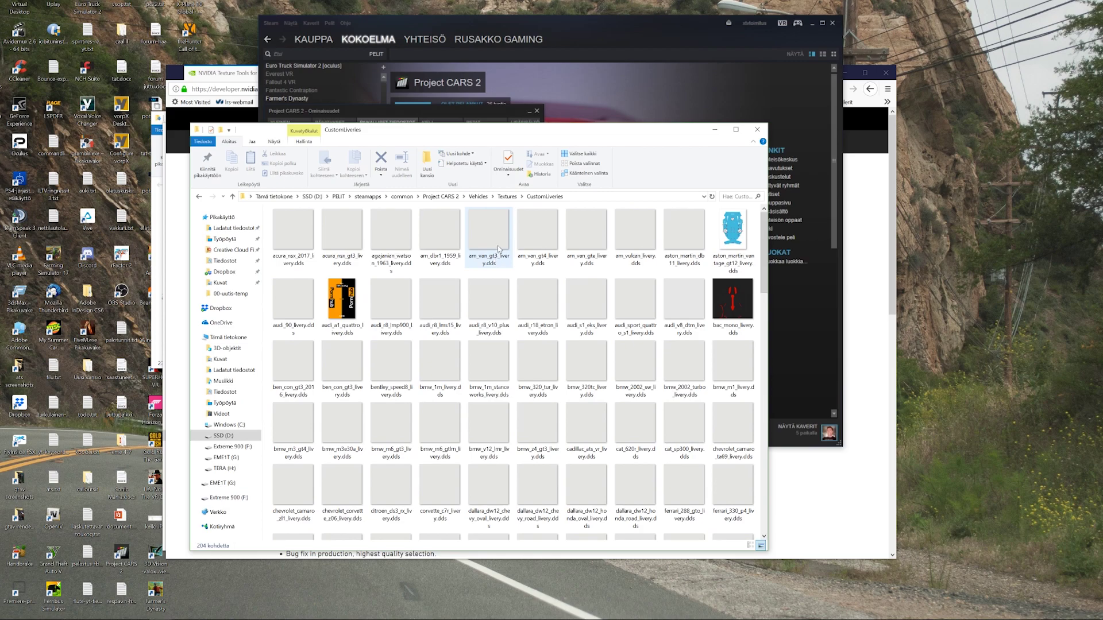
pyautogui.moveTo(493, 239)
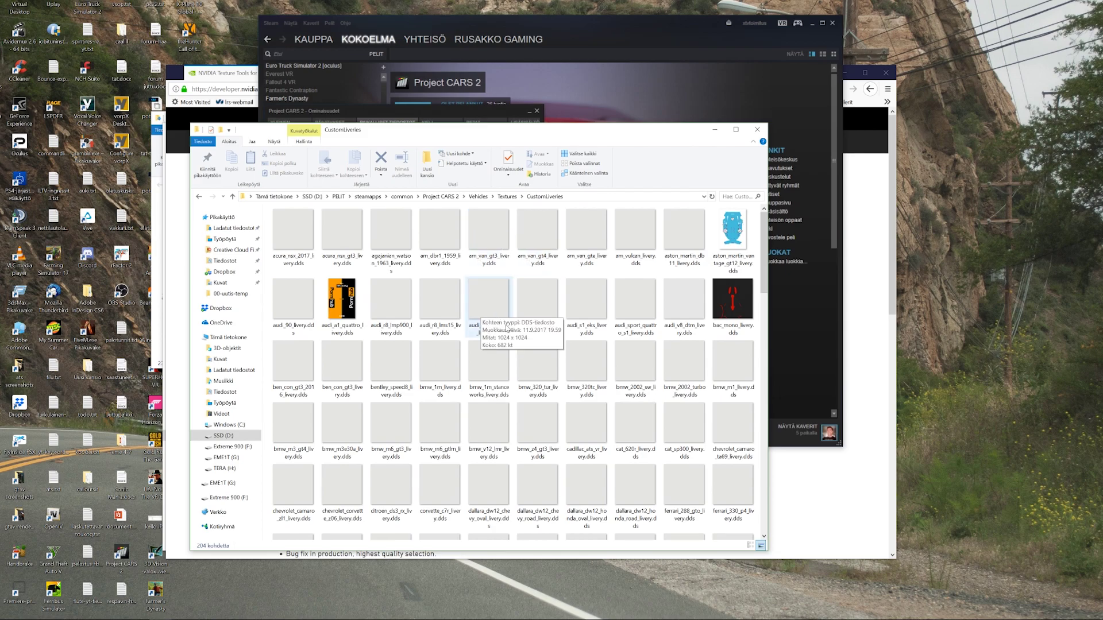
pyautogui.moveTo(490, 375)
pyautogui.scroll(-3, 564, 346)
pyautogui.moveTo(564, 346)
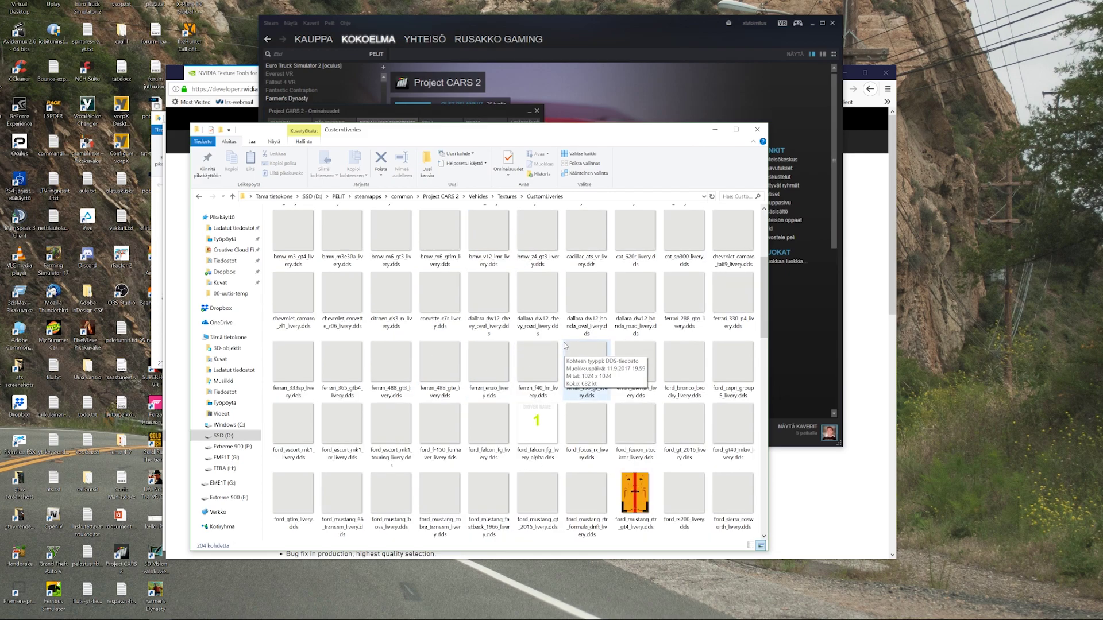
pyautogui.scroll(3, 564, 345)
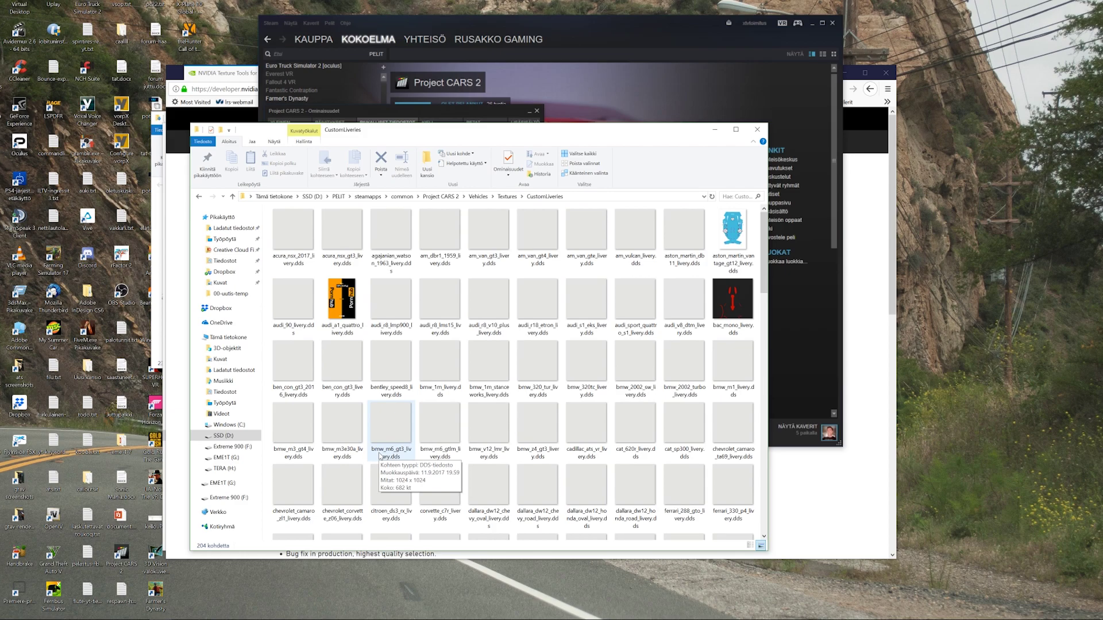
# - Bring up NVIDIA's Texture Tools for Adobe Photoshop page and go to its download section
pyautogui.click(177, 348)
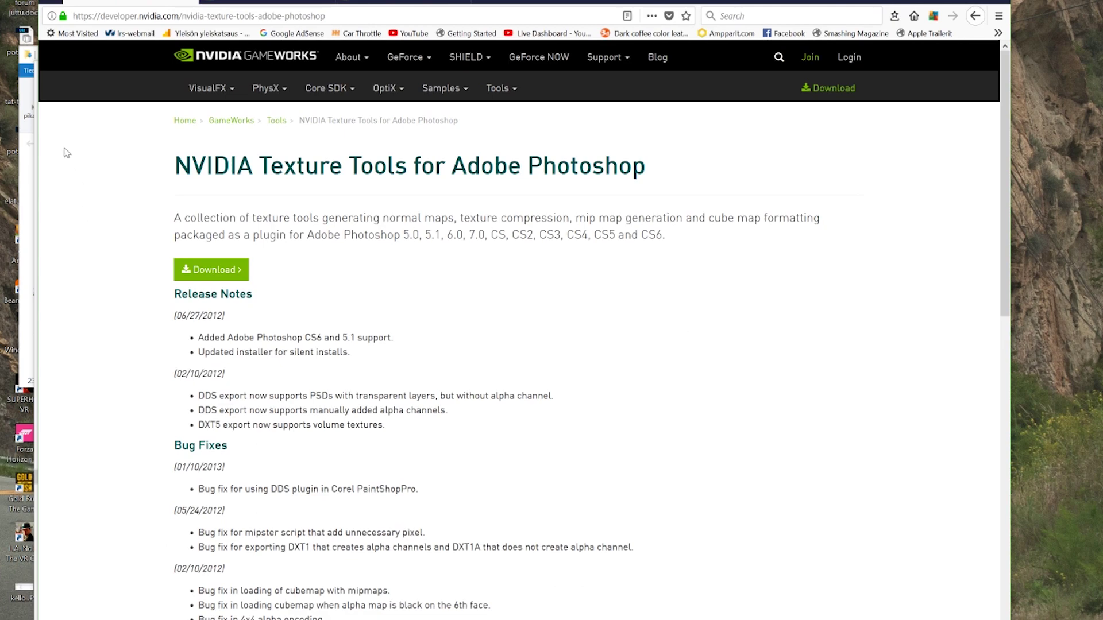
pyautogui.click(115, 11)
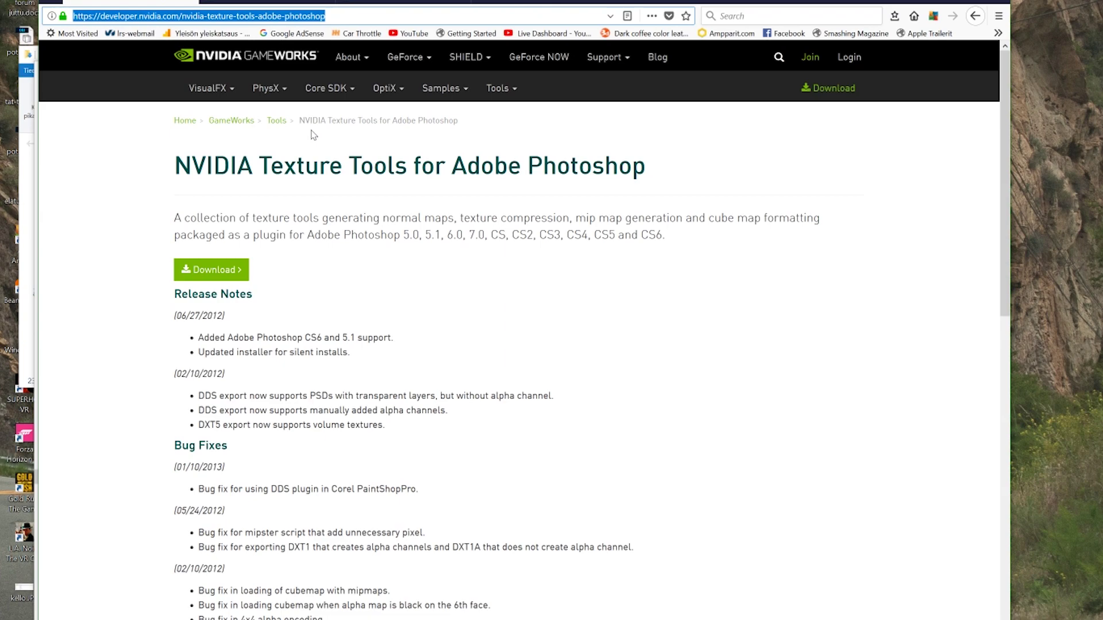
pyautogui.scroll(-5, 452, 232)
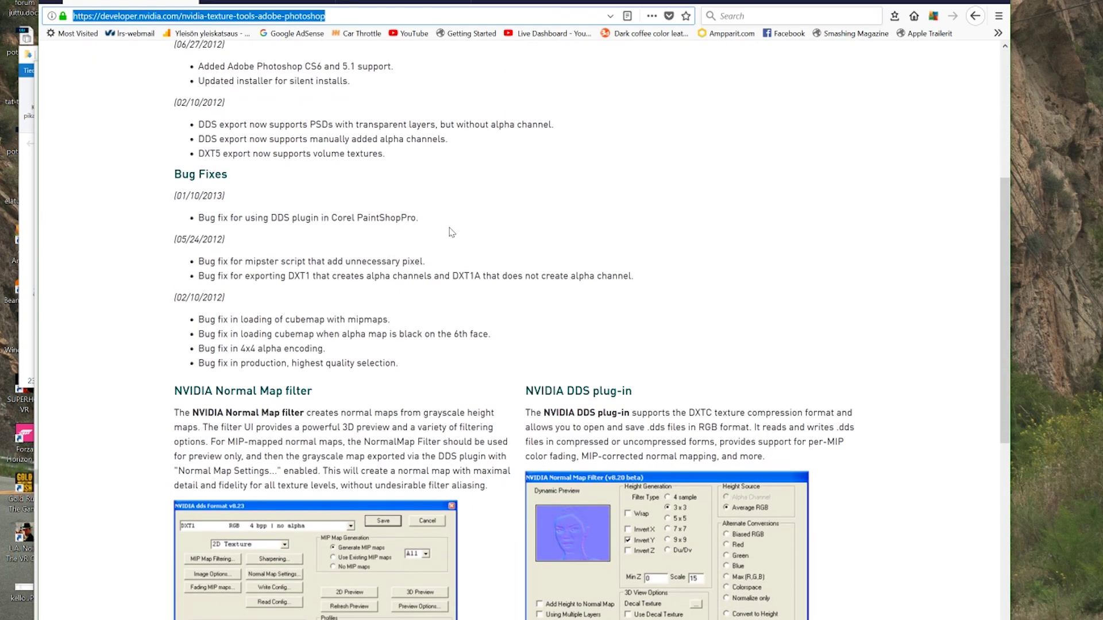
pyautogui.scroll(5, 451, 232)
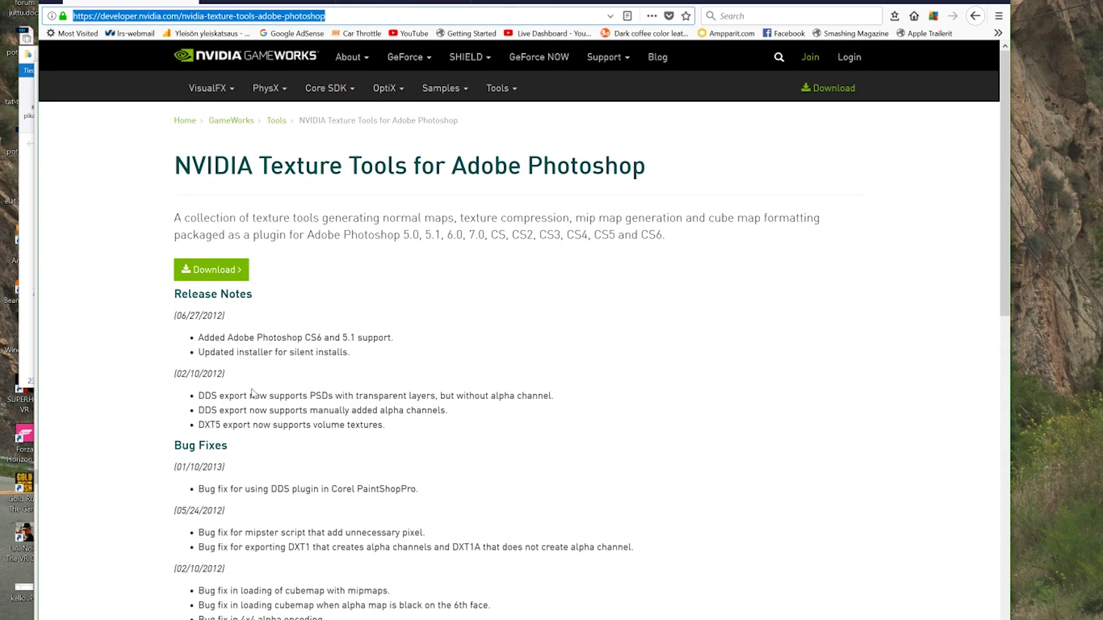
pyautogui.scroll(-8, 202, 307)
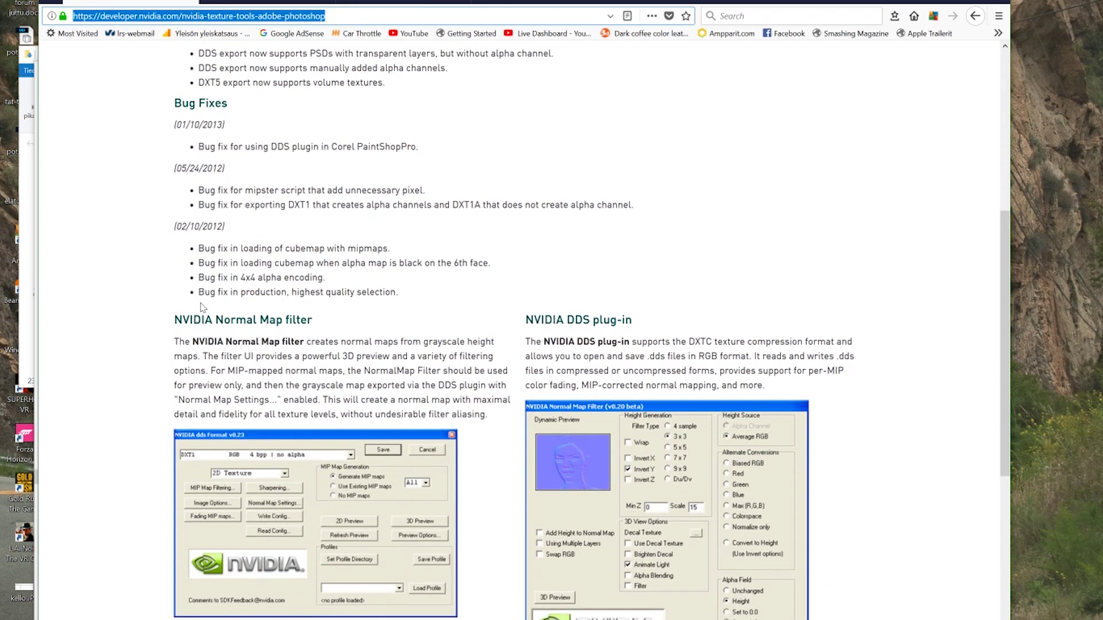
pyautogui.scroll(8, 202, 307)
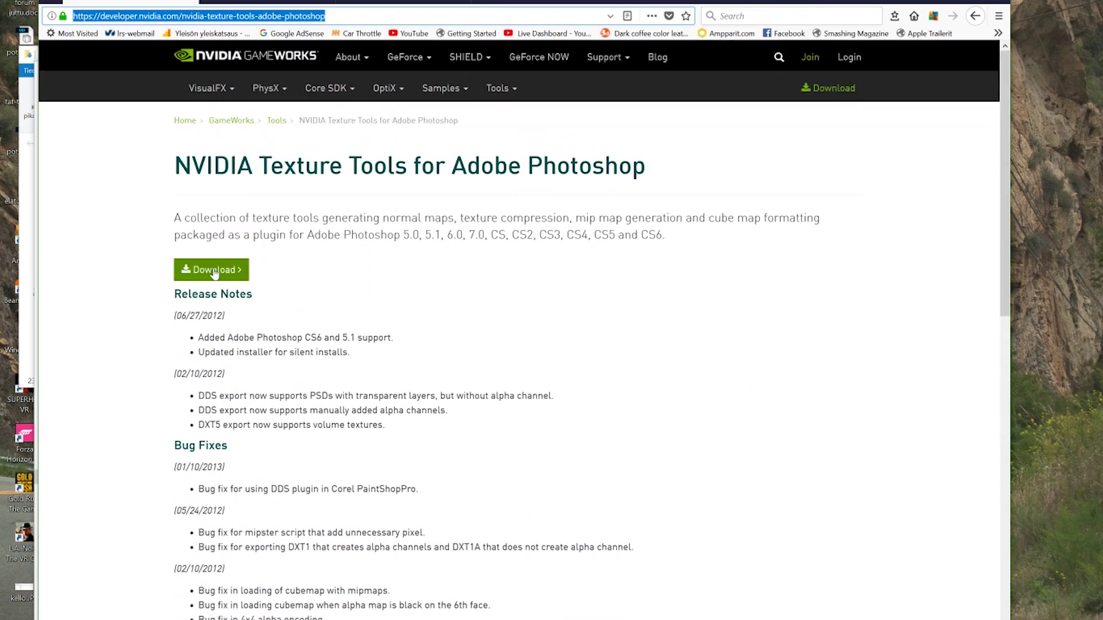
pyautogui.click(214, 272)
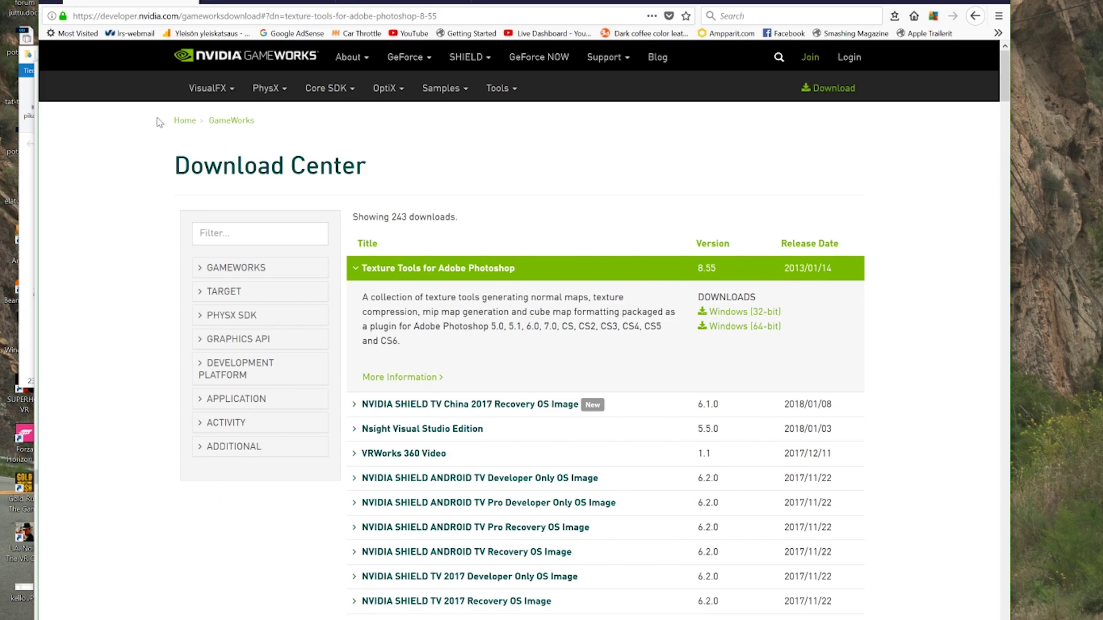
# - Switch to the Project CARS 2 "PAINT TEMPLATE DOWNLOADS" forum thread
pyautogui.click(252, 2)
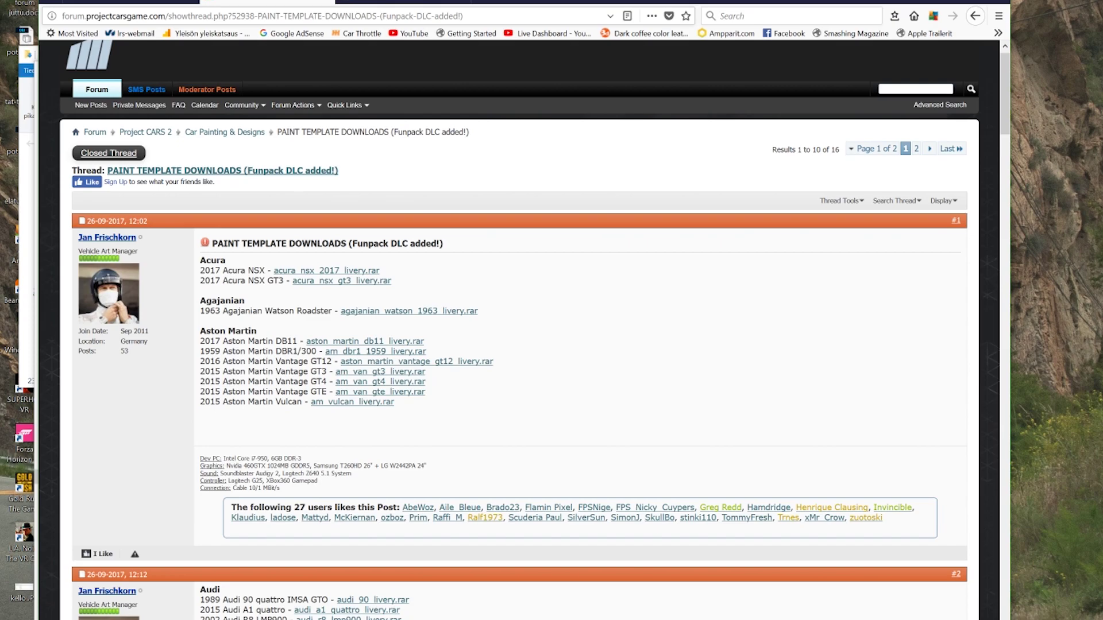
# - Find the 1987 Audi Sport Quattro S1 entry in the forum thread
pyautogui.click(497, 22)
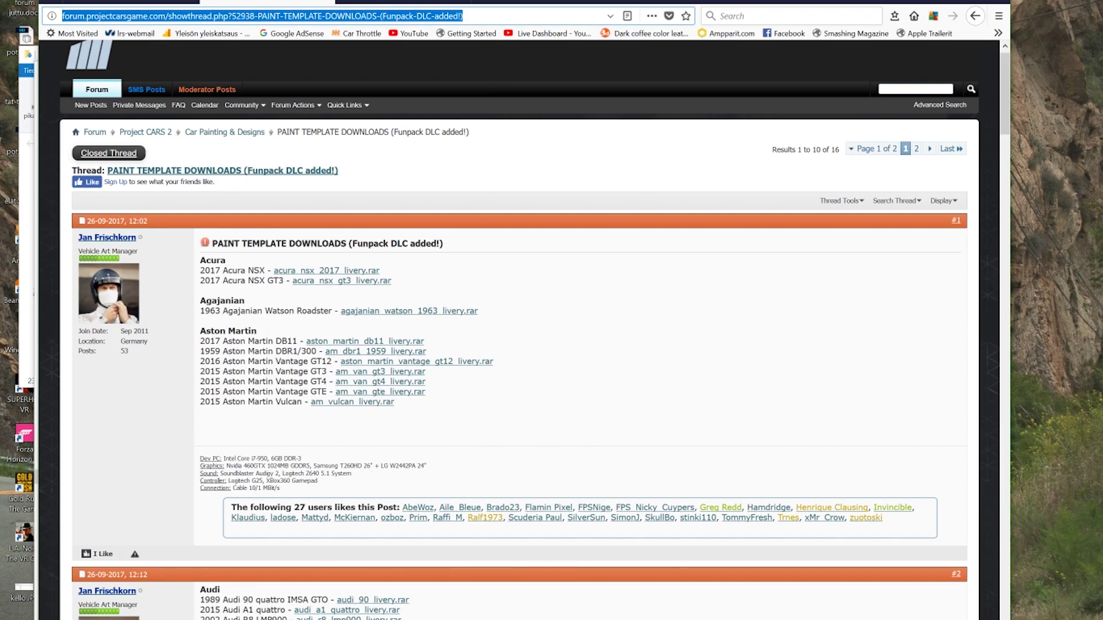
pyautogui.moveTo(218, 243); pyautogui.dragTo(422, 243)
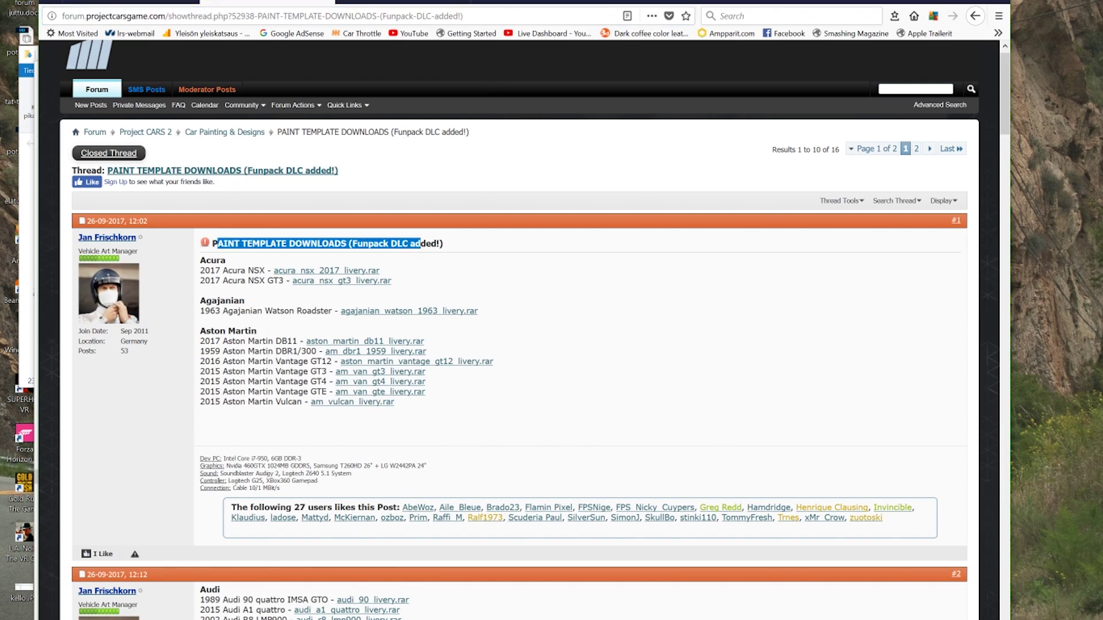
pyautogui.click(469, 250)
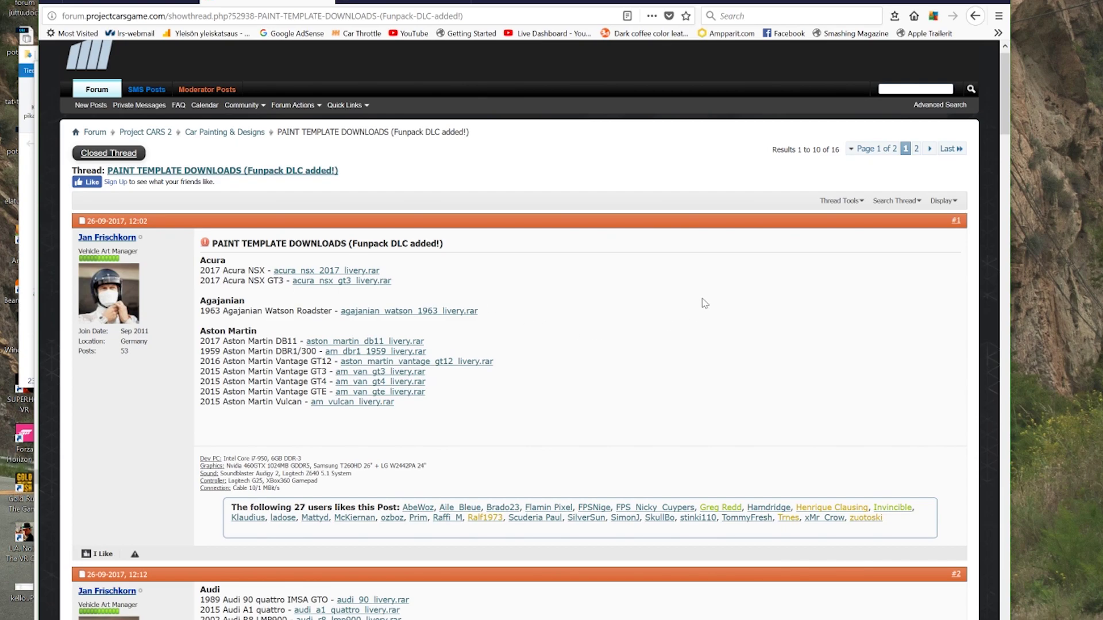
pyautogui.scroll(-5, 705, 304)
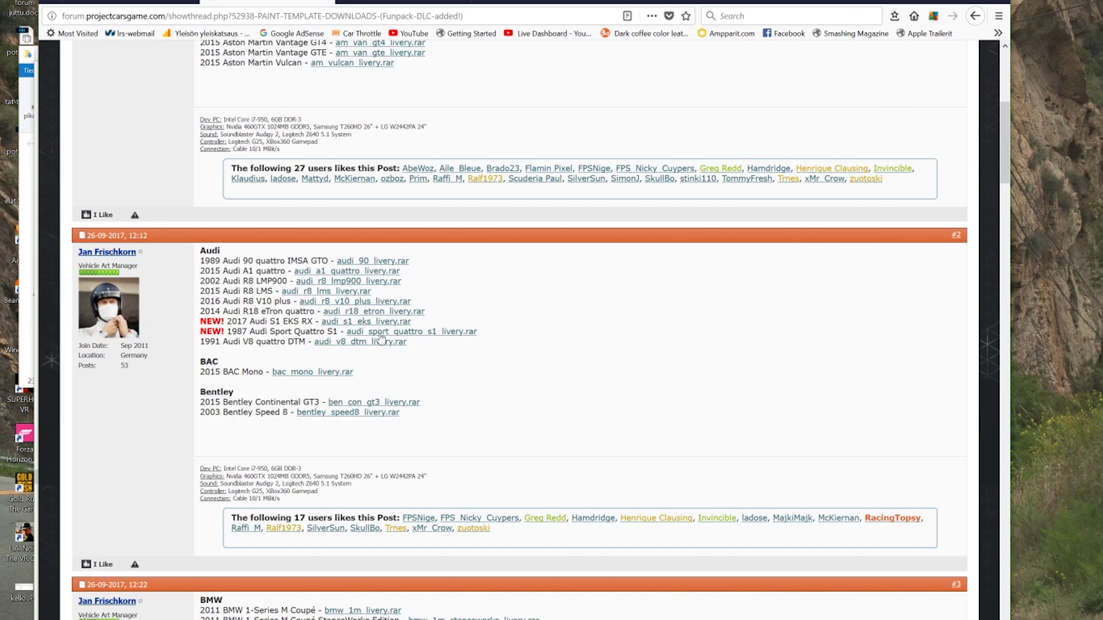
pyautogui.moveTo(231, 331); pyautogui.dragTo(255, 332)
# - Save audi_sport_quattro_s1_livery.rar and open its folder from the downloads list
pyautogui.click(386, 332)
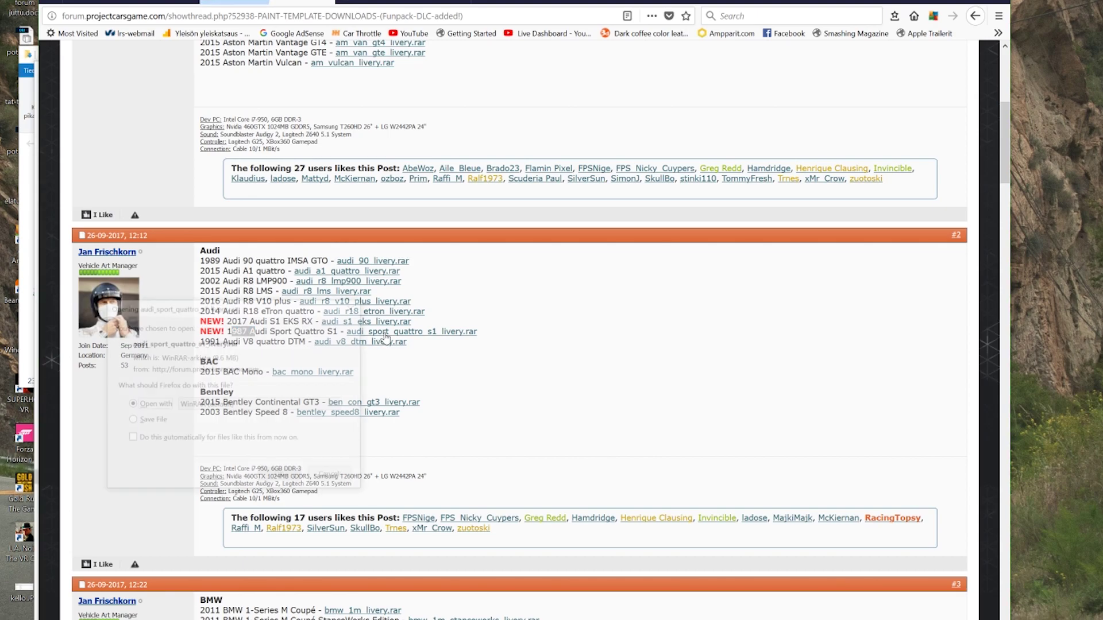
pyautogui.click(154, 421)
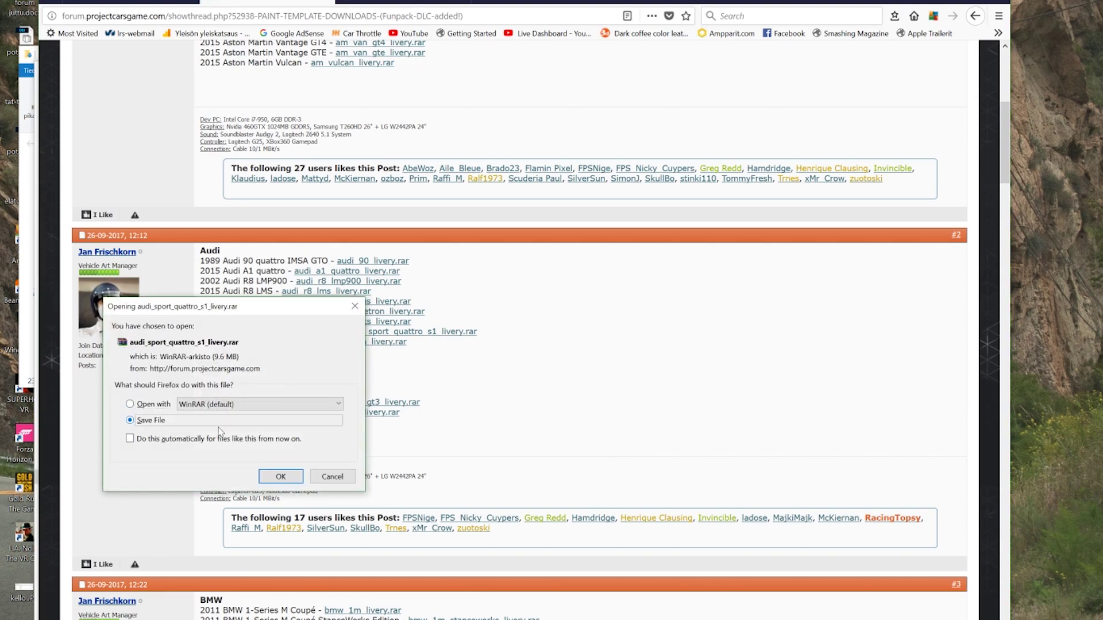
pyautogui.click(281, 476)
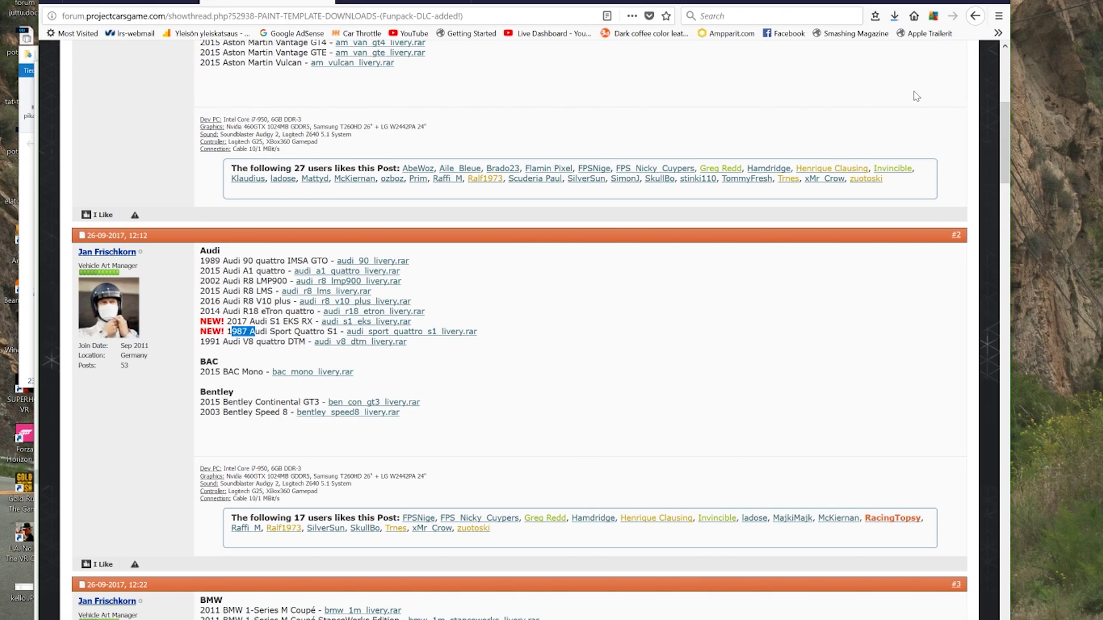
pyautogui.click(894, 20)
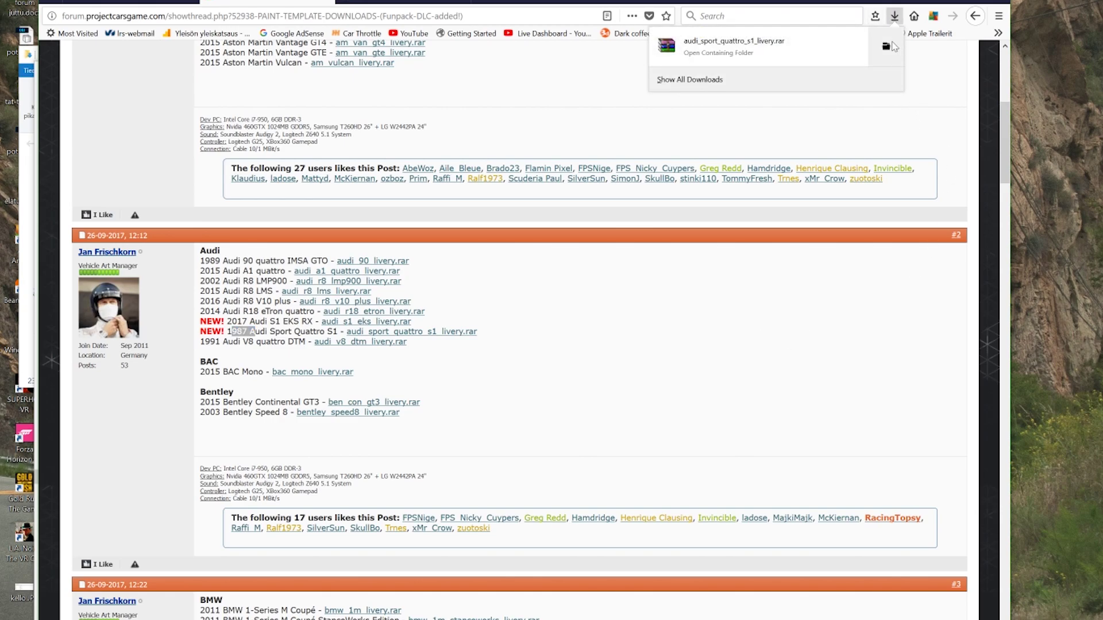
pyautogui.click(881, 42)
# - Extract the livery archive into its own folder and open audi_sport_quattro_s1_livery.psd
pyautogui.rightClick(280, 185)
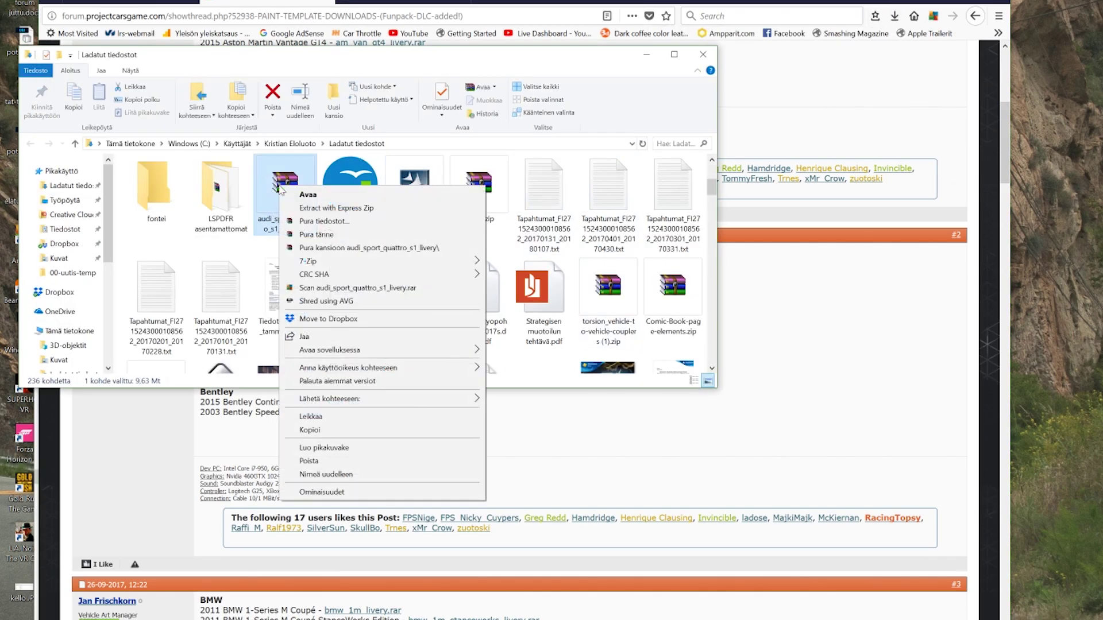
pyautogui.click(364, 251)
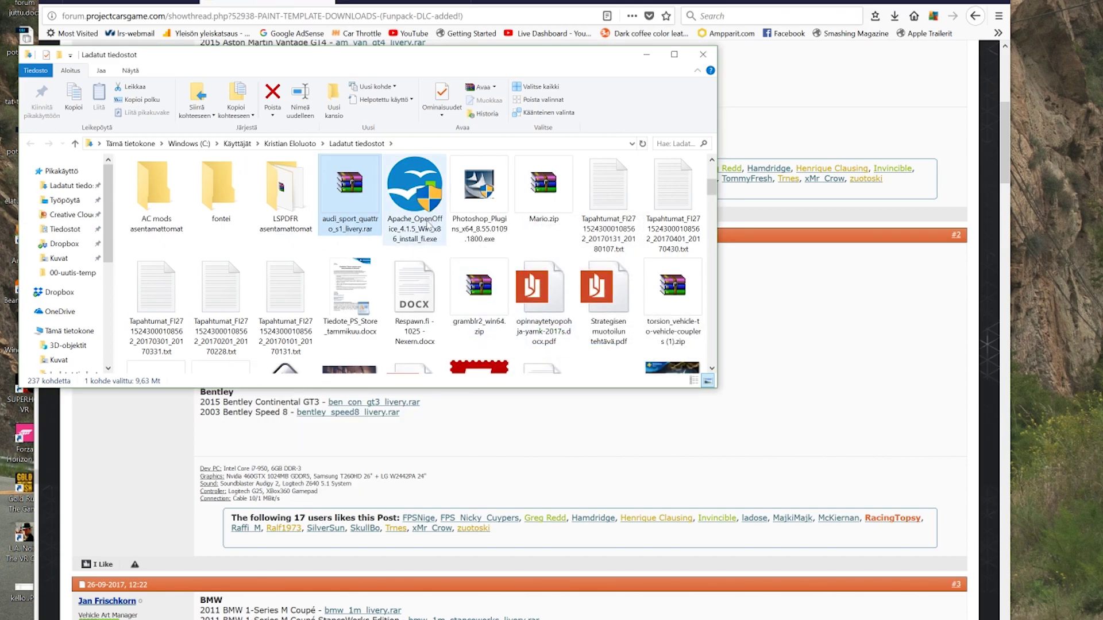
pyautogui.scroll(2, 221, 201)
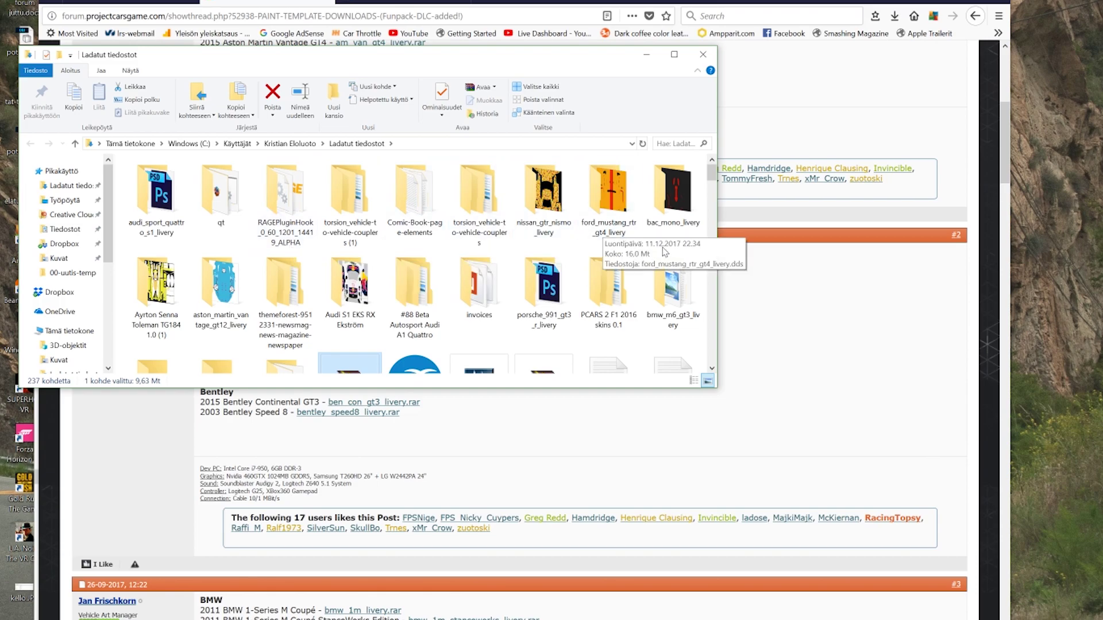
pyautogui.scroll(-1, 571, 260)
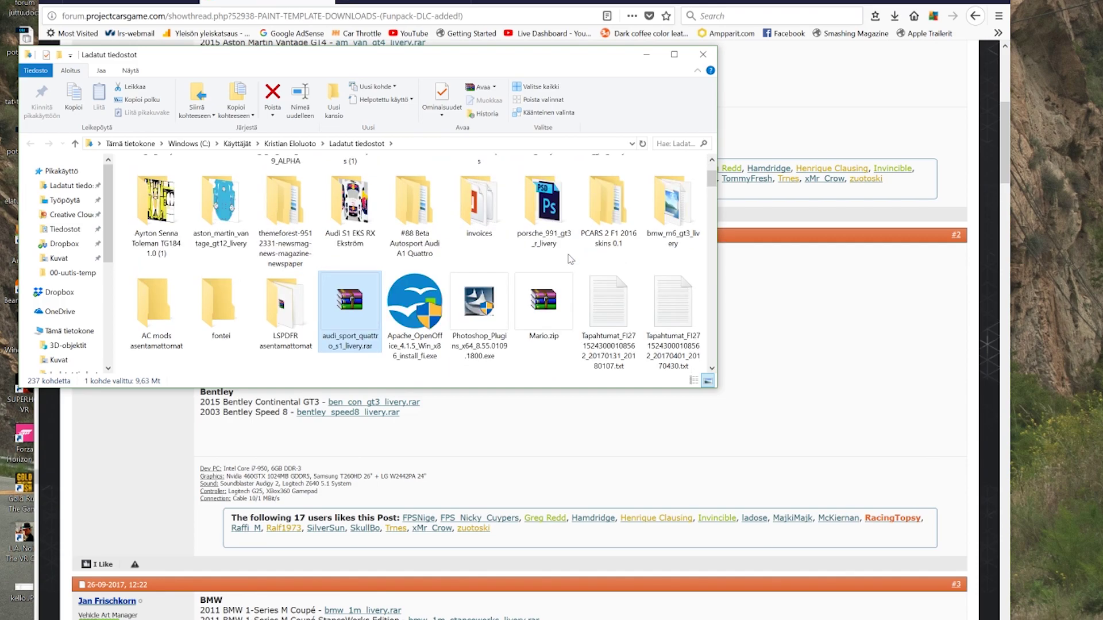
pyautogui.scroll(1, 571, 260)
pyautogui.doubleClick(167, 199)
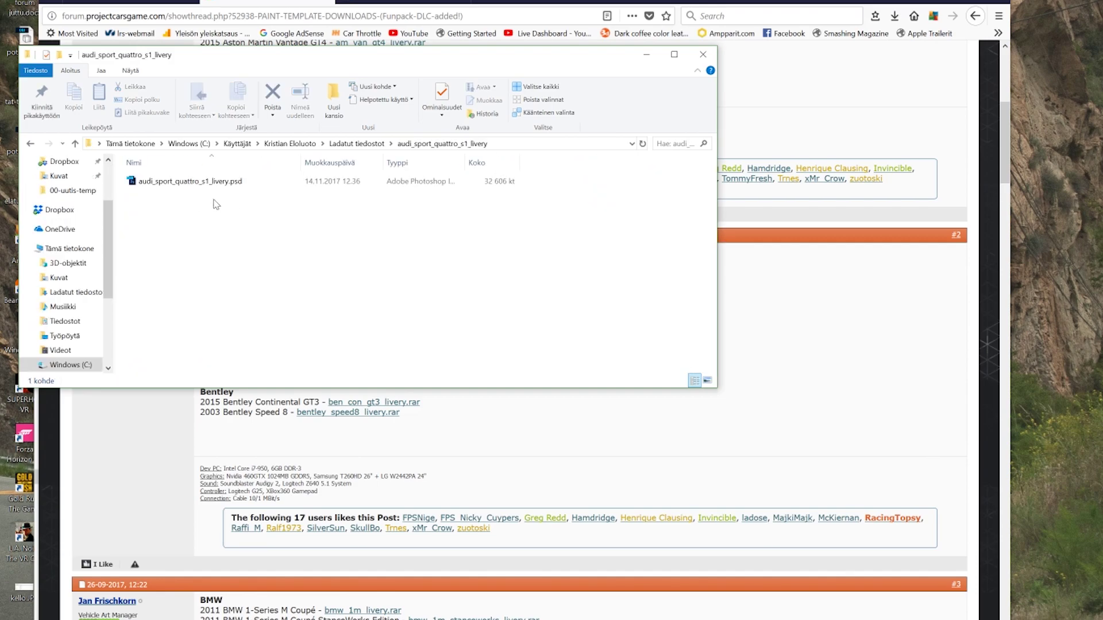
pyautogui.doubleClick(188, 181)
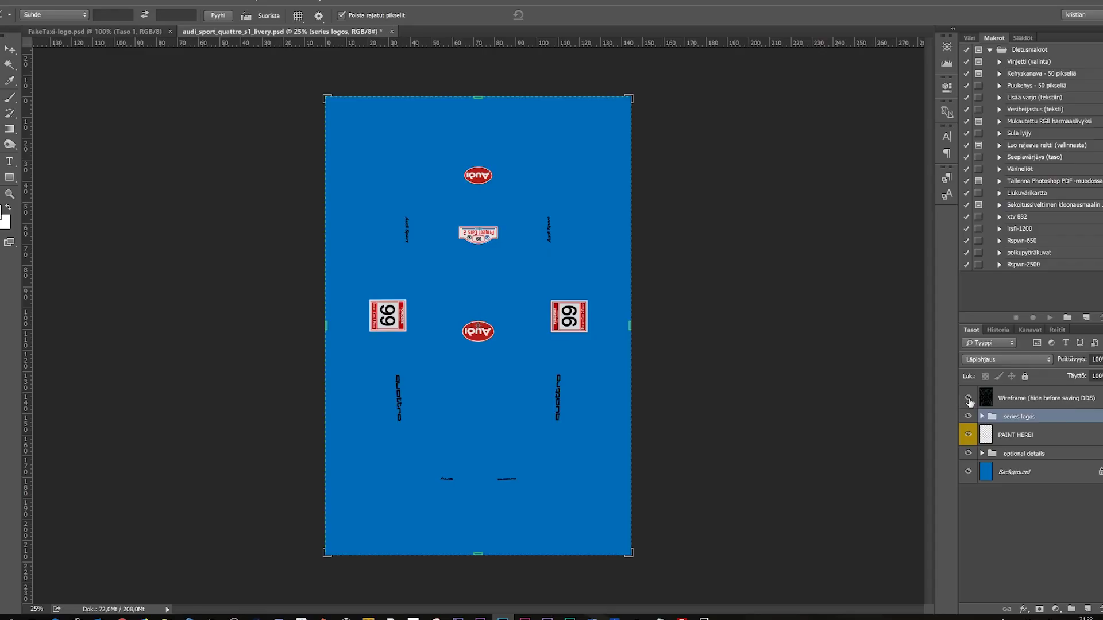
# - Show the Wireframe layer and zoom in on the bonnet area of the texture
pyautogui.click(784, 311)
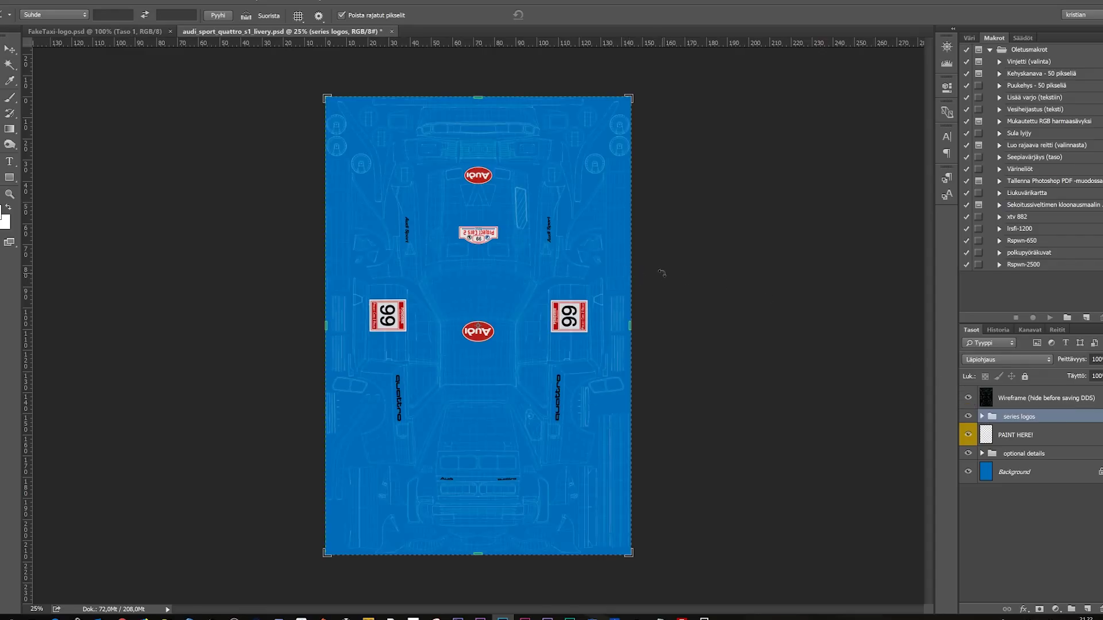
pyautogui.click(9, 194)
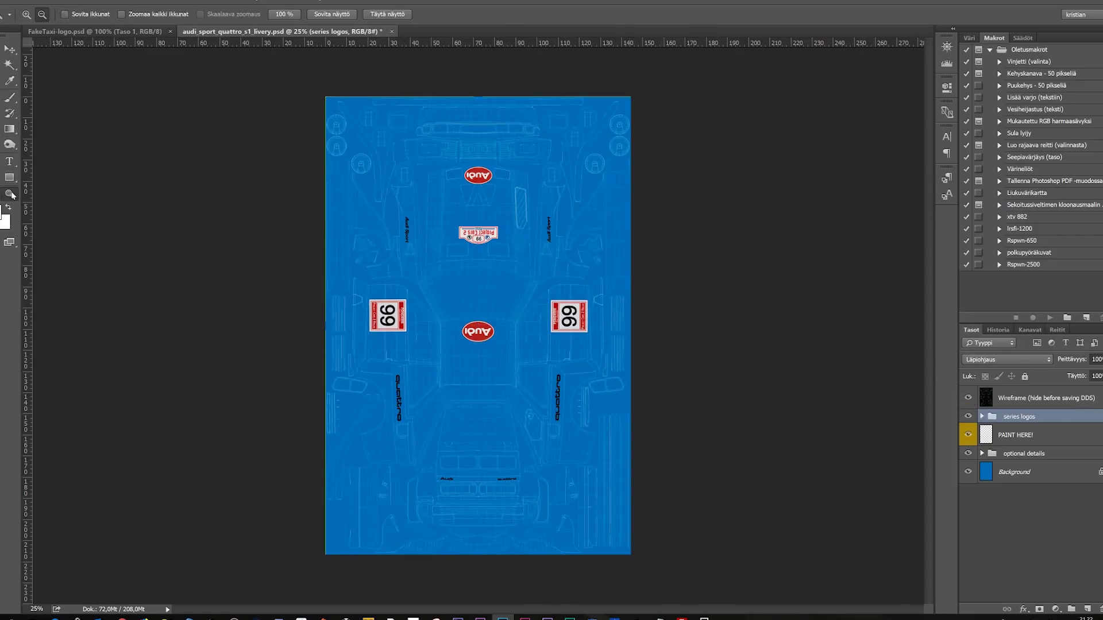
pyautogui.keyDown('alt'); pyautogui.click(499, 148); pyautogui.keyUp('alt')
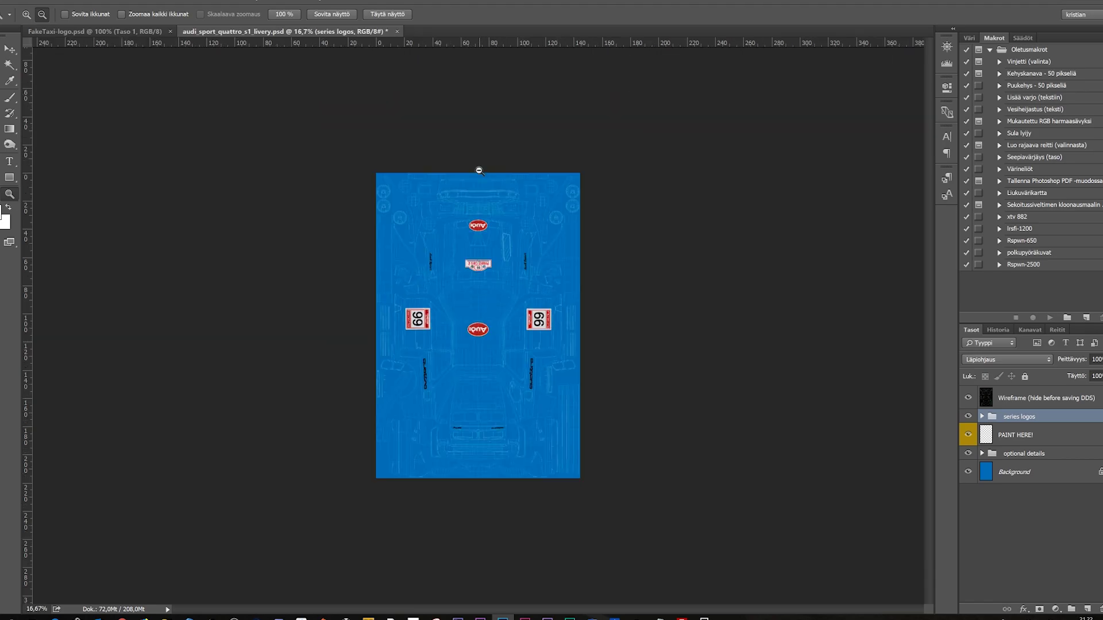
pyautogui.click(491, 204)
pyautogui.click(488, 189)
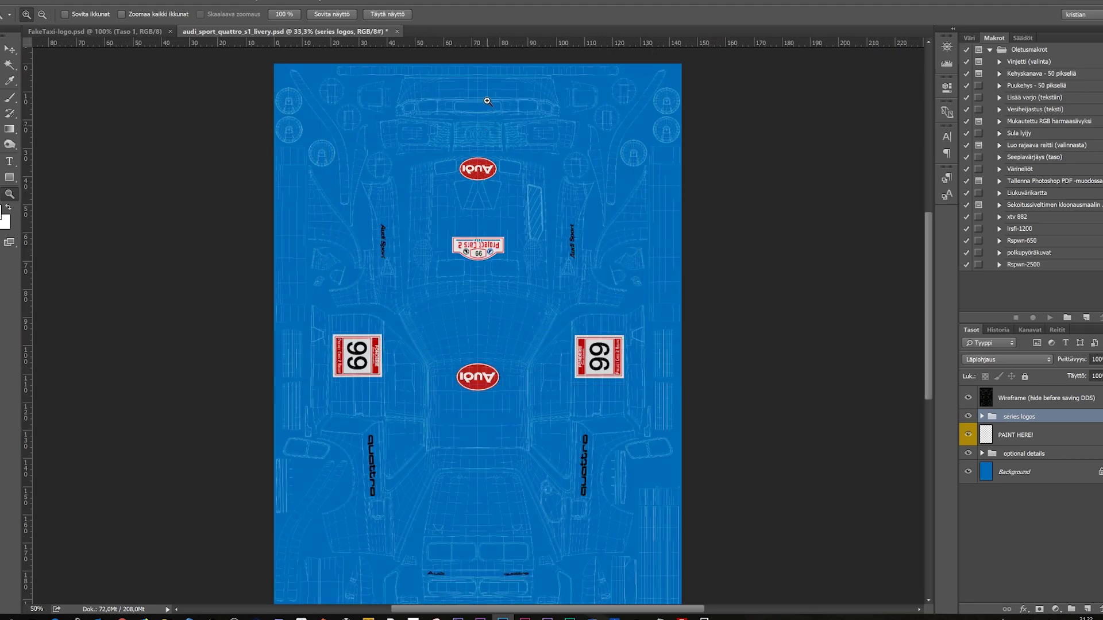
pyautogui.click(484, 138)
pyautogui.click(485, 109)
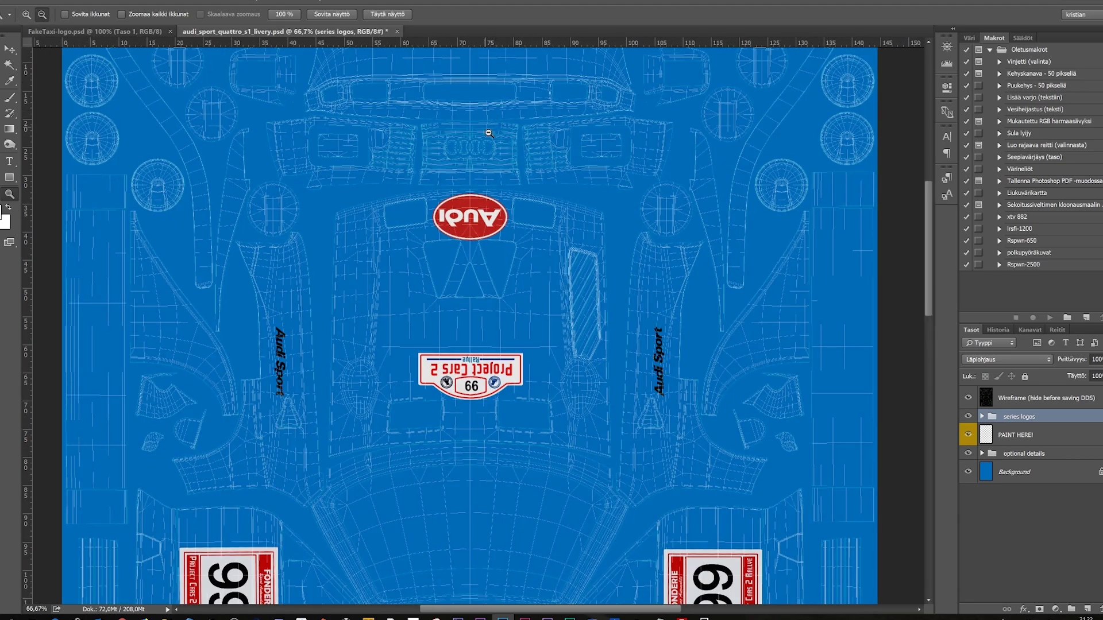
# - Pan over the number plates, quattro lettering and roof, then select the PAINT HERE! layer
pyautogui.moveTo(495, 134); pyautogui.dragTo(497, 177)
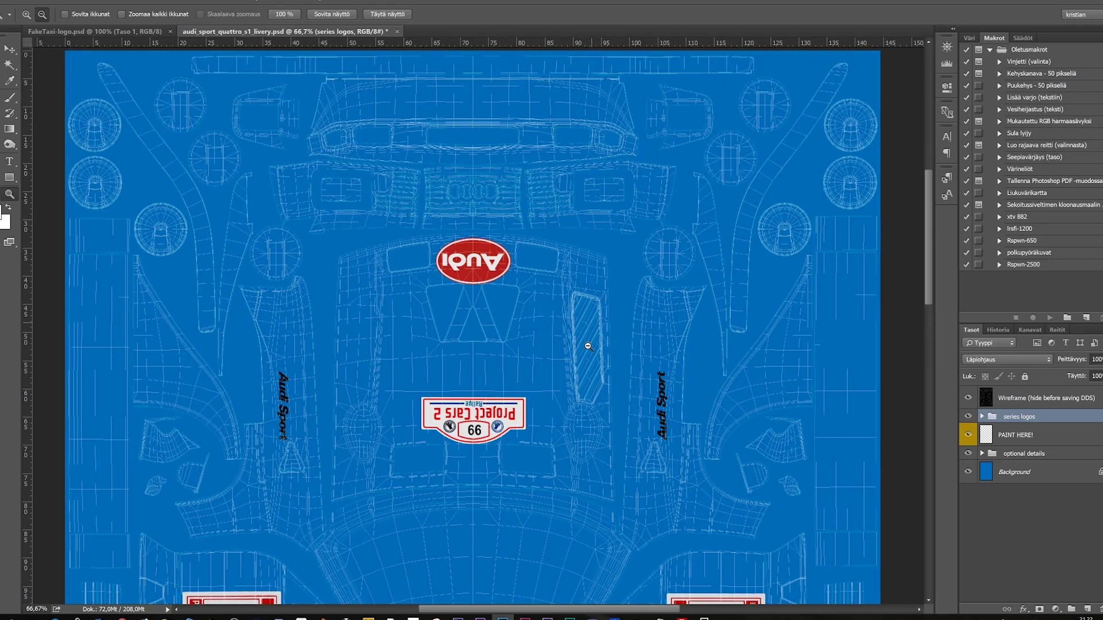
pyautogui.moveTo(583, 294); pyautogui.dragTo(584, 286)
pyautogui.moveTo(581, 358); pyautogui.dragTo(586, 248)
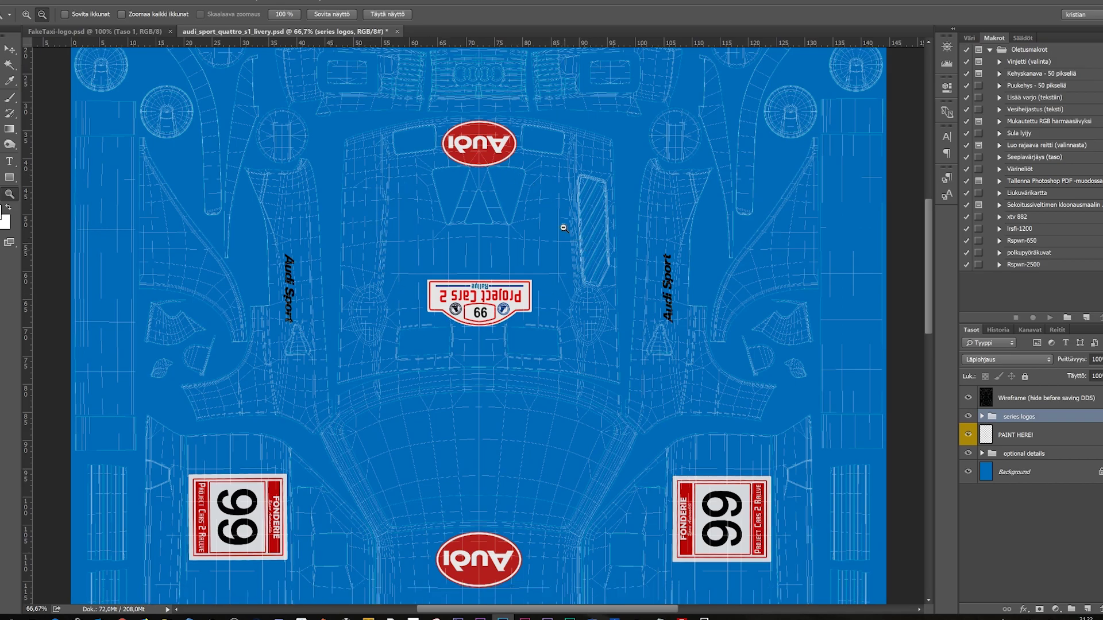
pyautogui.moveTo(549, 510); pyautogui.dragTo(555, 239)
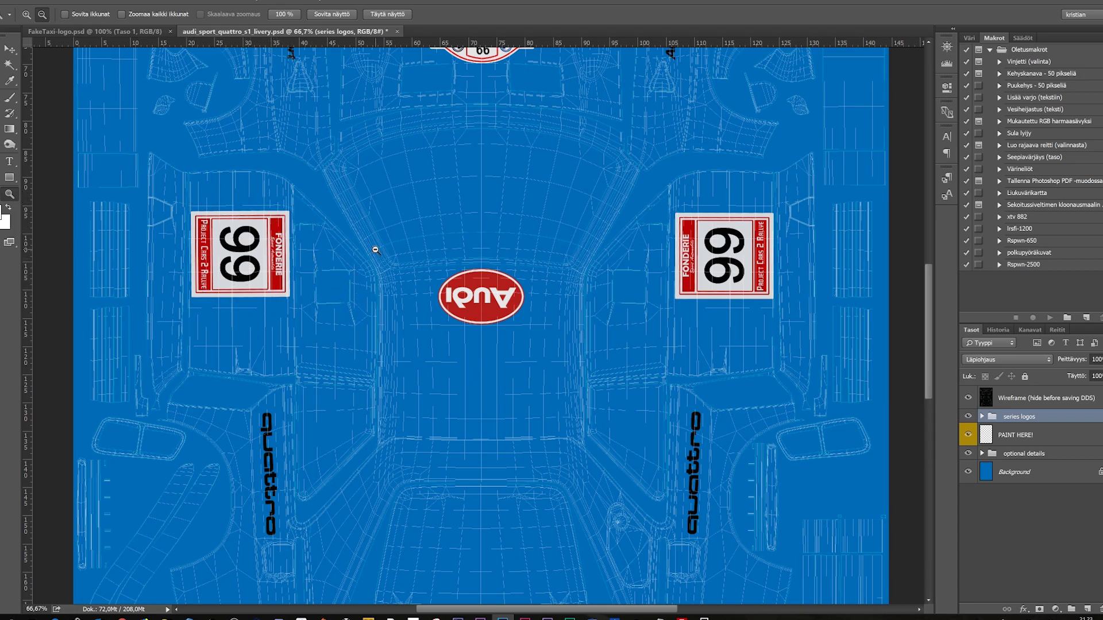
pyautogui.moveTo(657, 302); pyautogui.dragTo(660, 202)
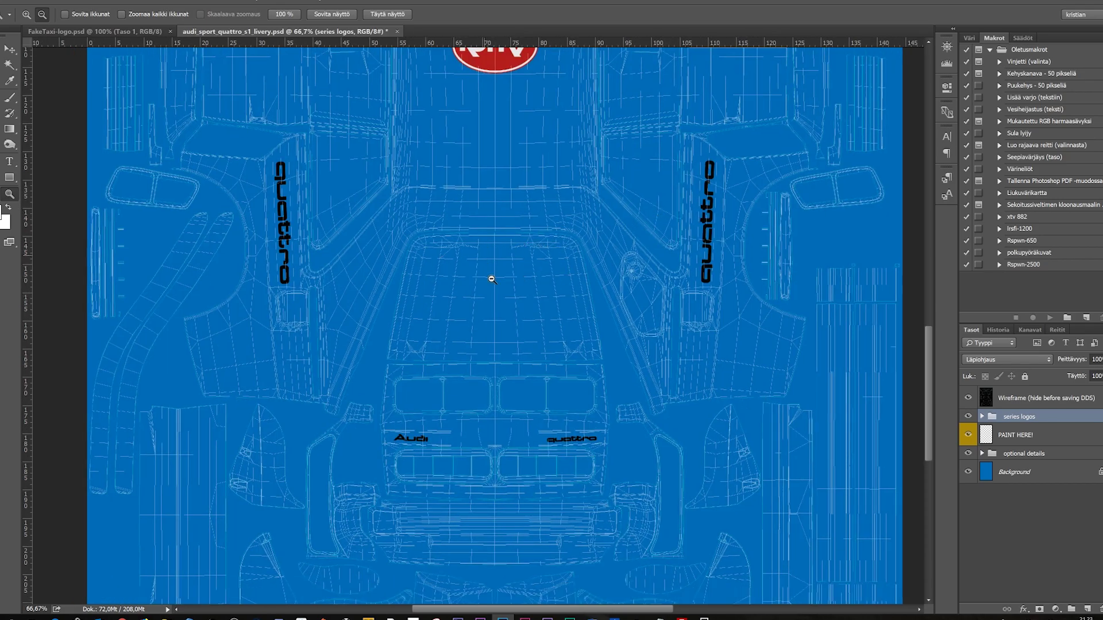
pyautogui.scroll(-5, 547, 249)
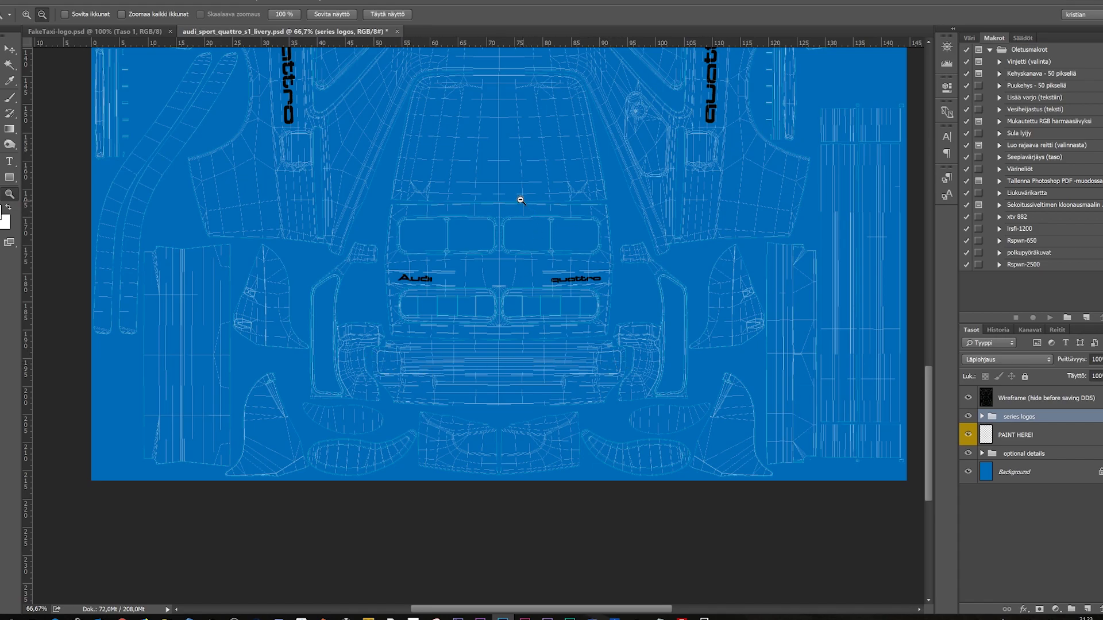
pyautogui.moveTo(576, 184); pyautogui.dragTo(576, 463)
pyautogui.moveTo(558, 275); pyautogui.dragTo(559, 315)
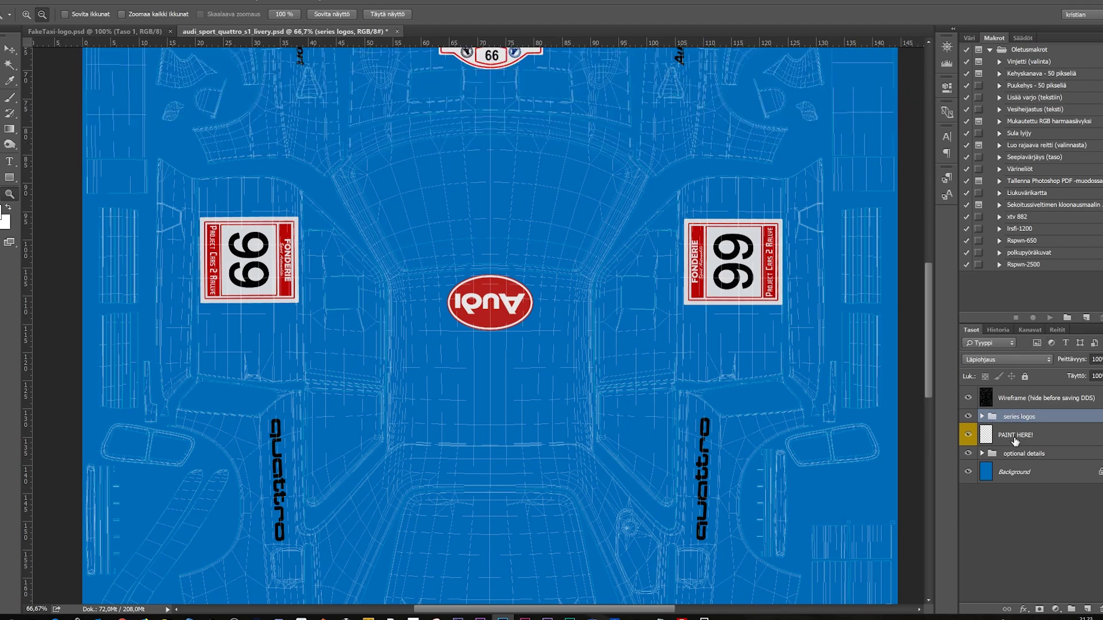
pyautogui.click(1014, 439)
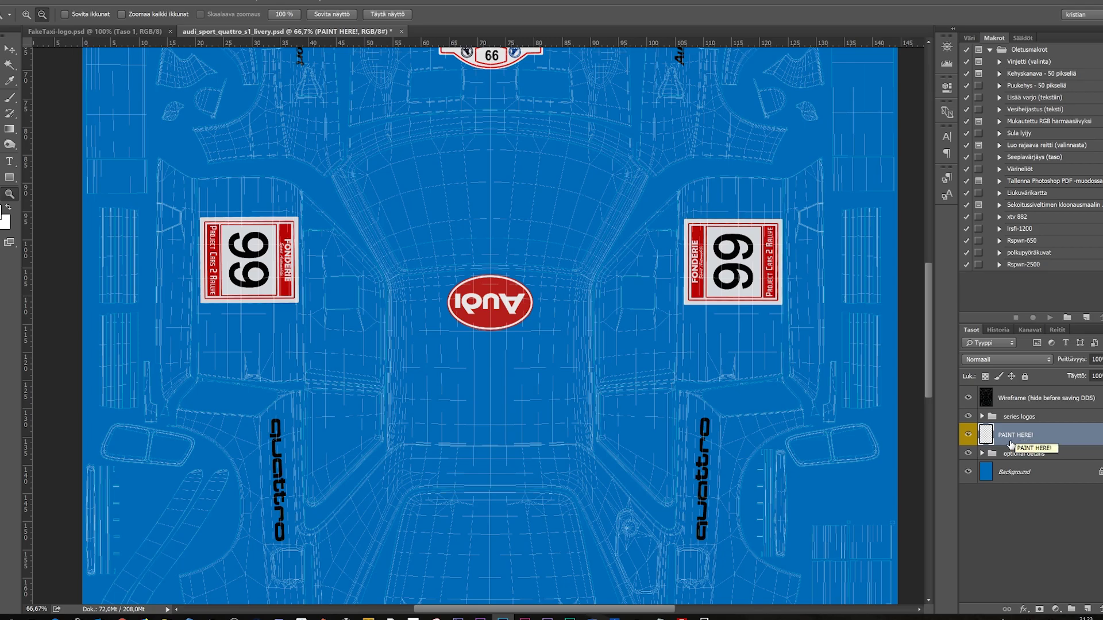
# - Add a new layer above PAINT HERE! and fill it solid black
pyautogui.click(1087, 612)
pyautogui.click(969, 458)
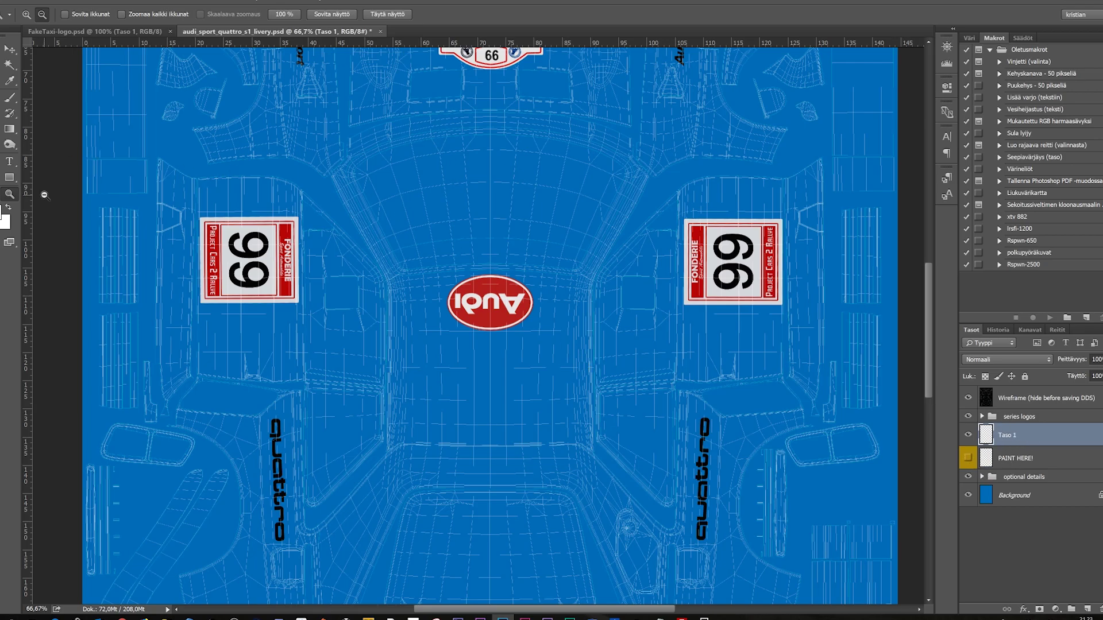
pyautogui.click(530, 343)
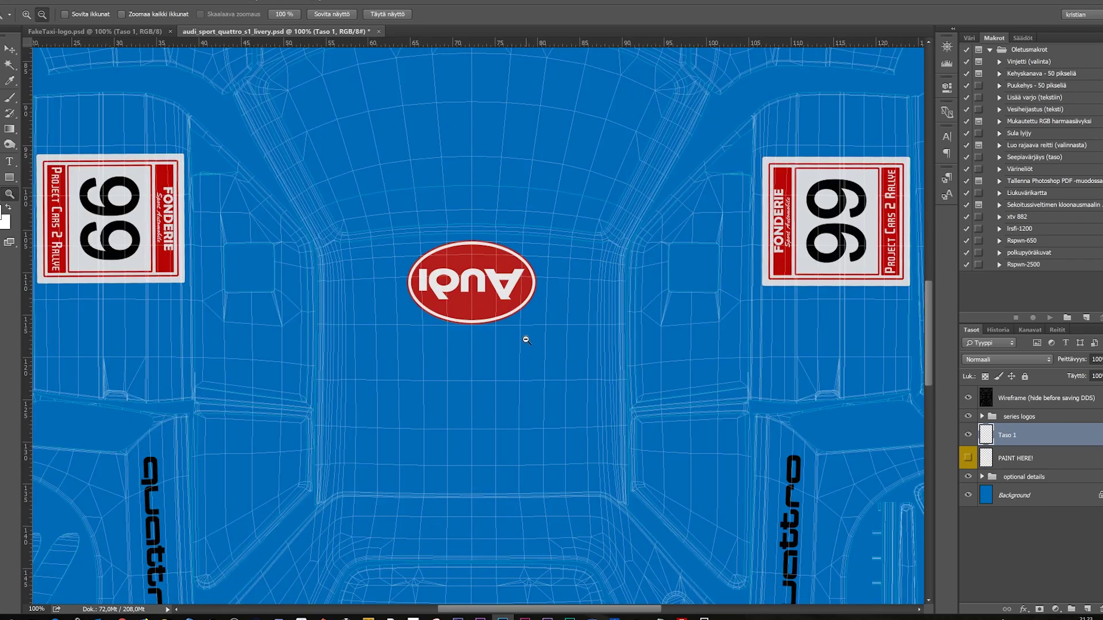
pyautogui.keyDown('alt'); pyautogui.click(526, 339); pyautogui.keyUp('alt')
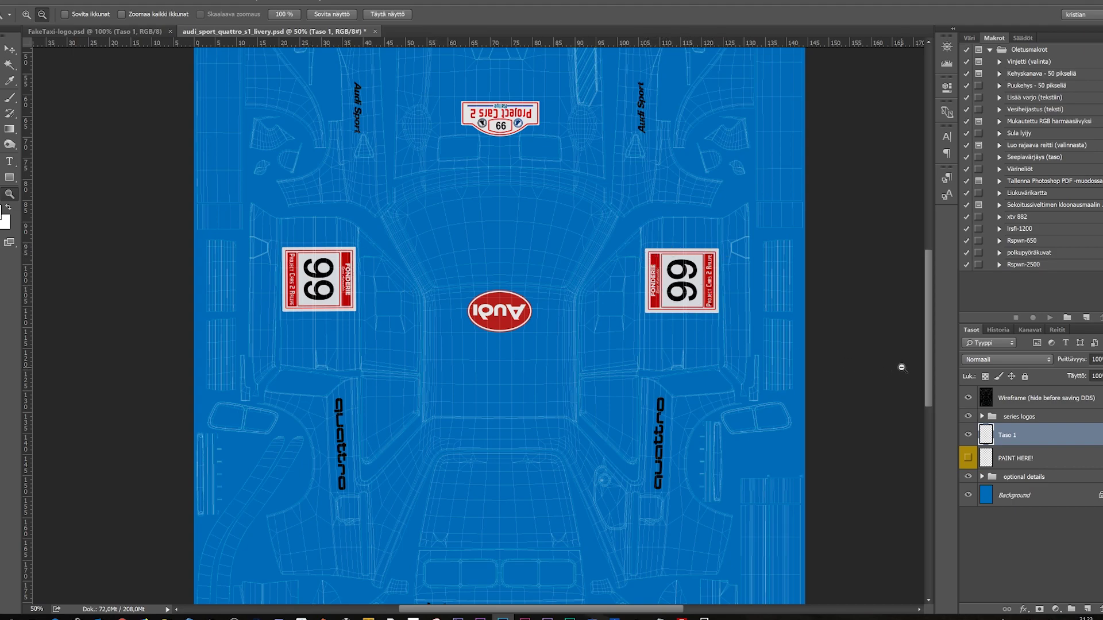
pyautogui.hotkey('alt', 'BackSpace')
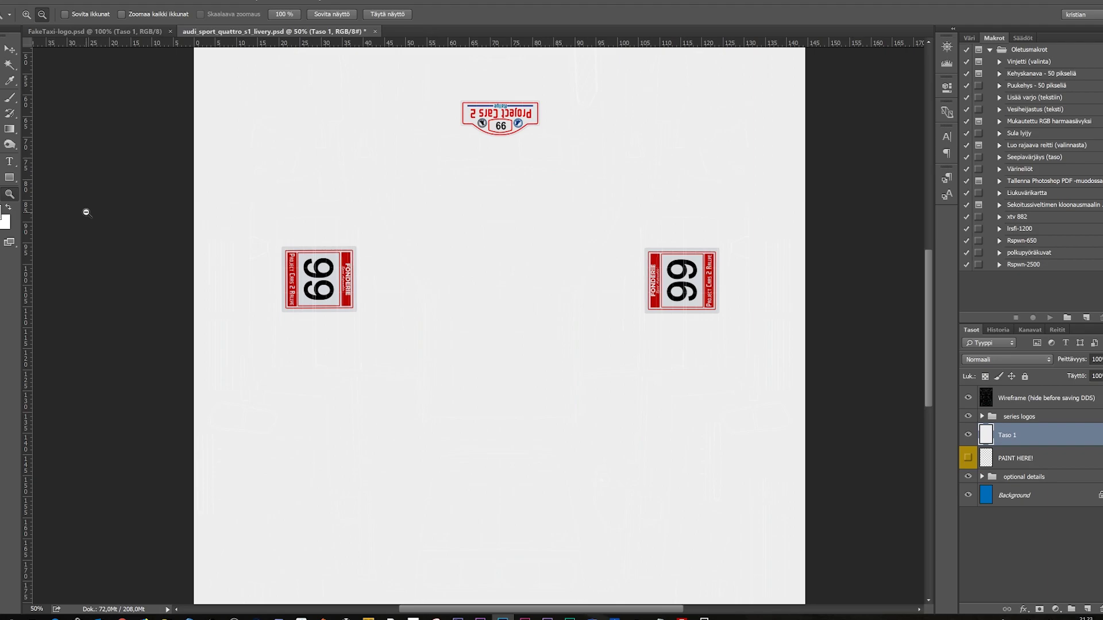
pyautogui.hotkey('ctrl', 'BackSpace')
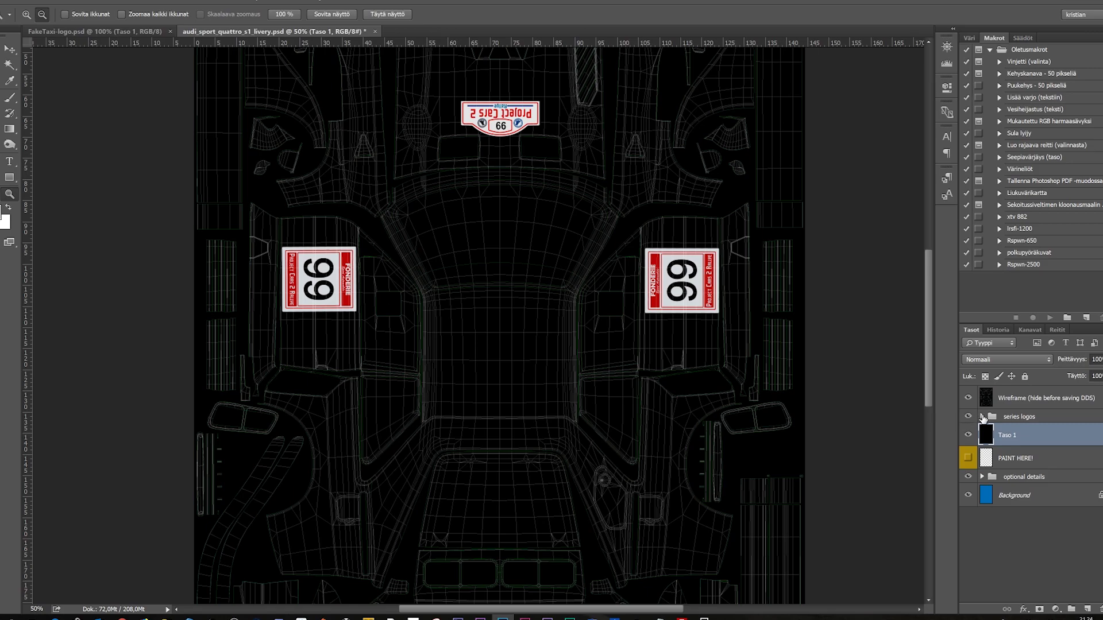
pyautogui.click(981, 416)
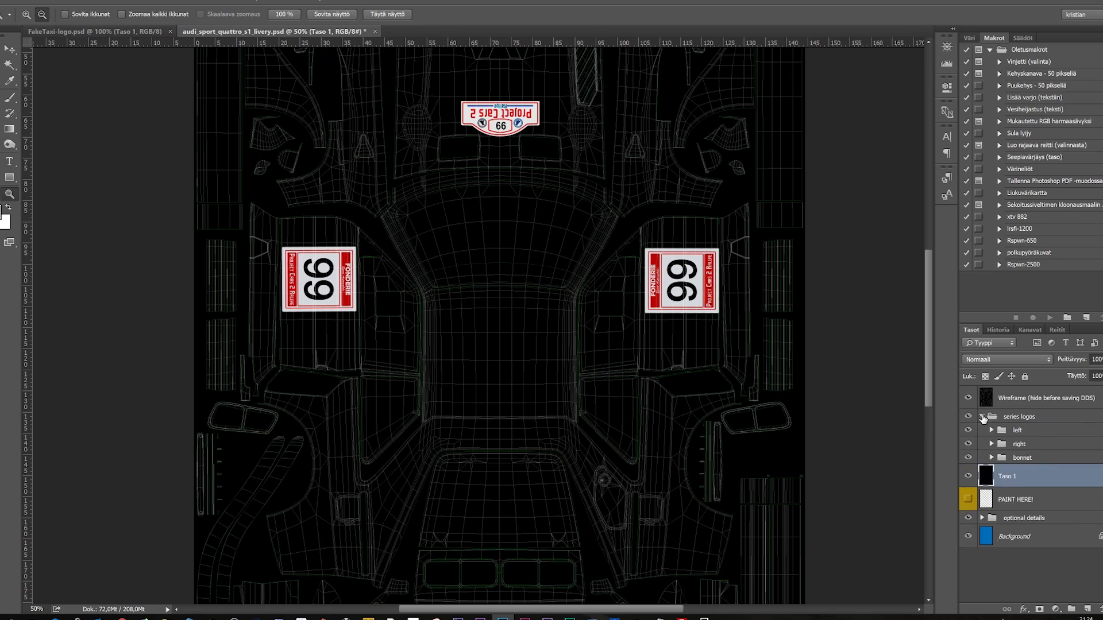
pyautogui.click(990, 458)
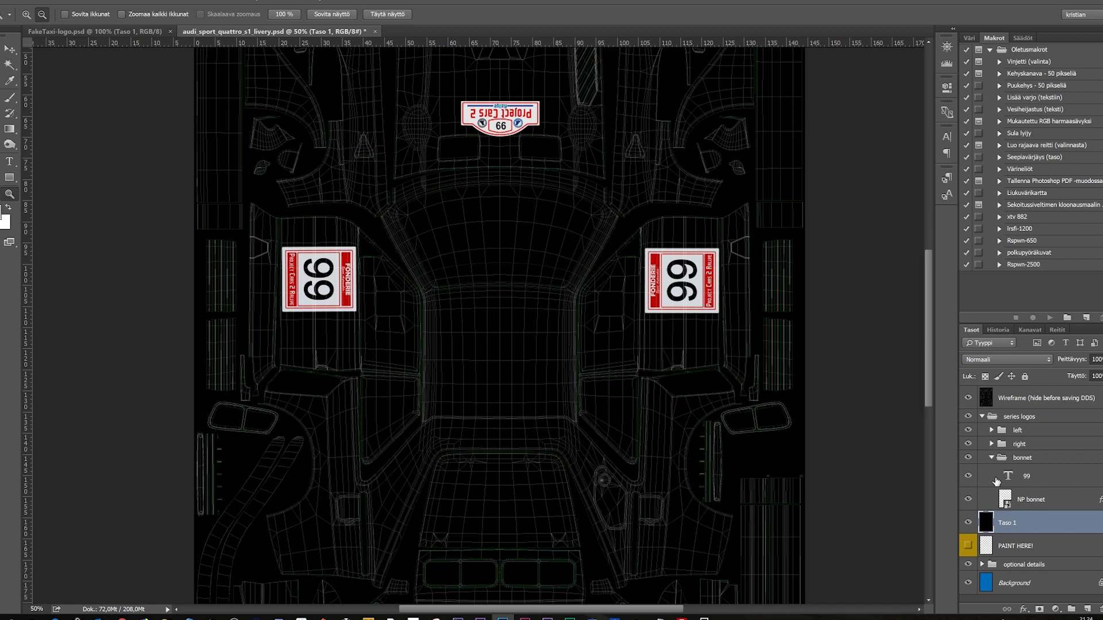
pyautogui.click(967, 477)
pyautogui.click(967, 500)
pyautogui.click(968, 500)
pyautogui.click(968, 476)
pyautogui.click(982, 416)
pyautogui.click(969, 416)
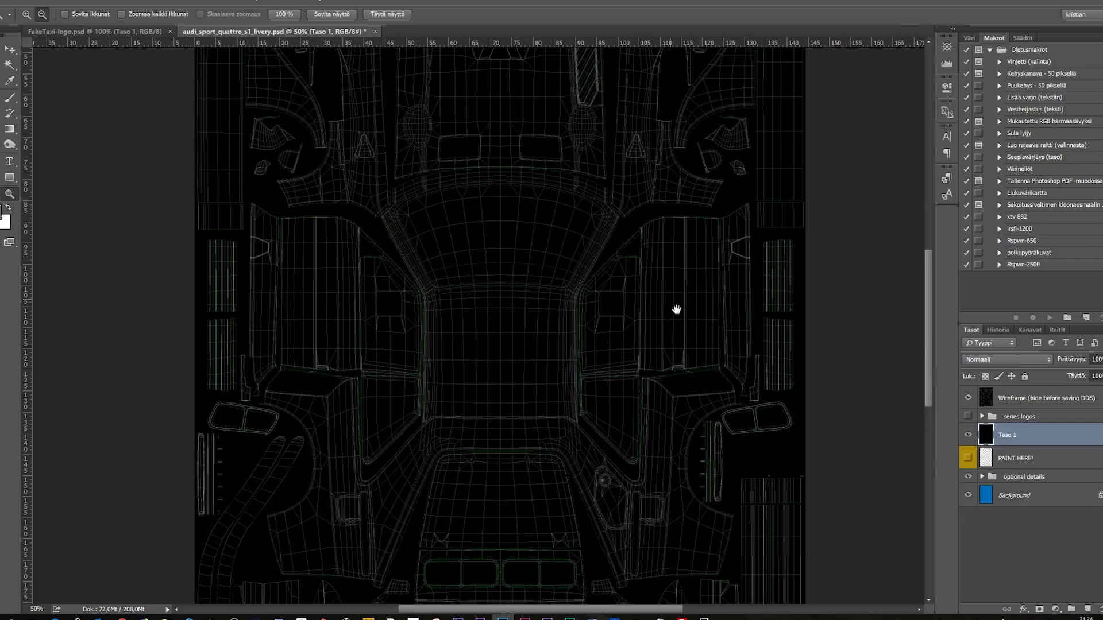
pyautogui.moveTo(674, 310); pyautogui.dragTo(700, 395)
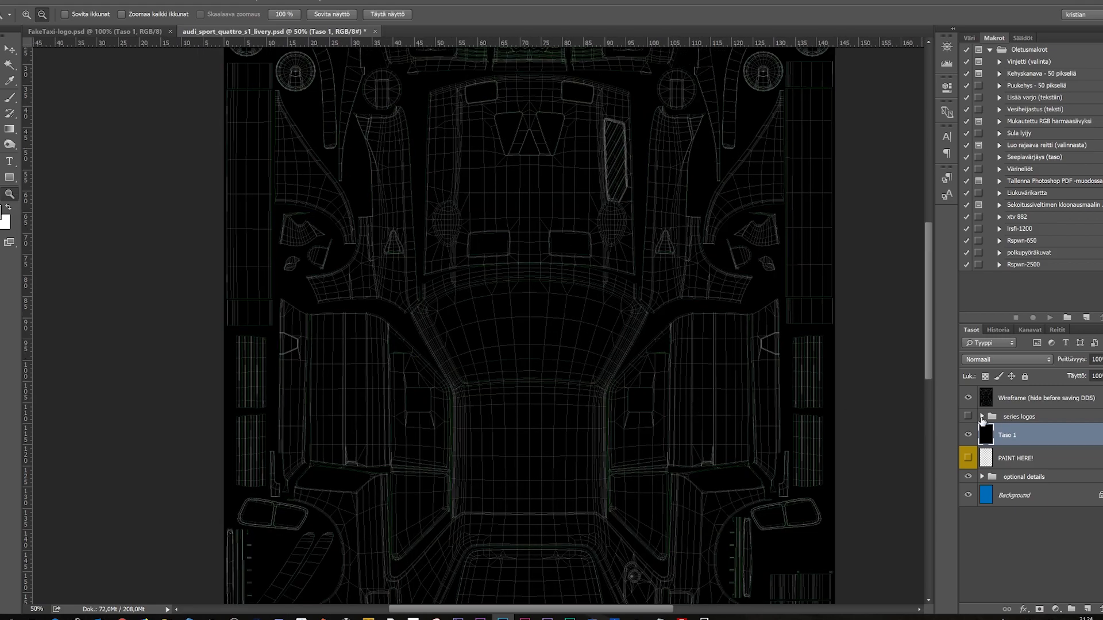
pyautogui.click(968, 416)
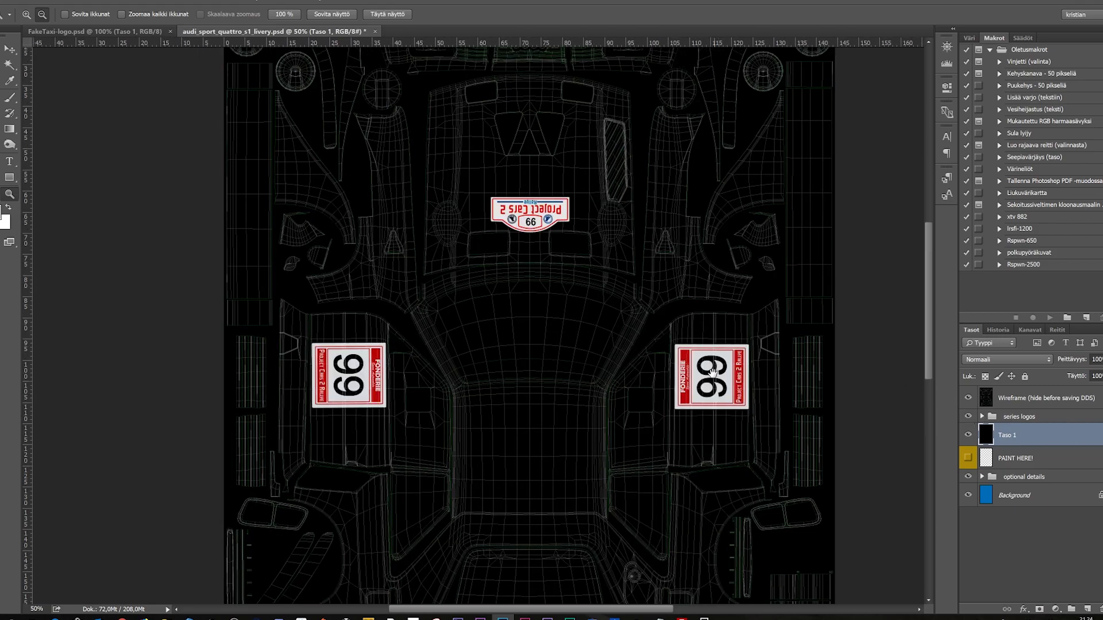
pyautogui.moveTo(712, 374); pyautogui.dragTo(696, 204)
pyautogui.scroll(-5, 696, 204)
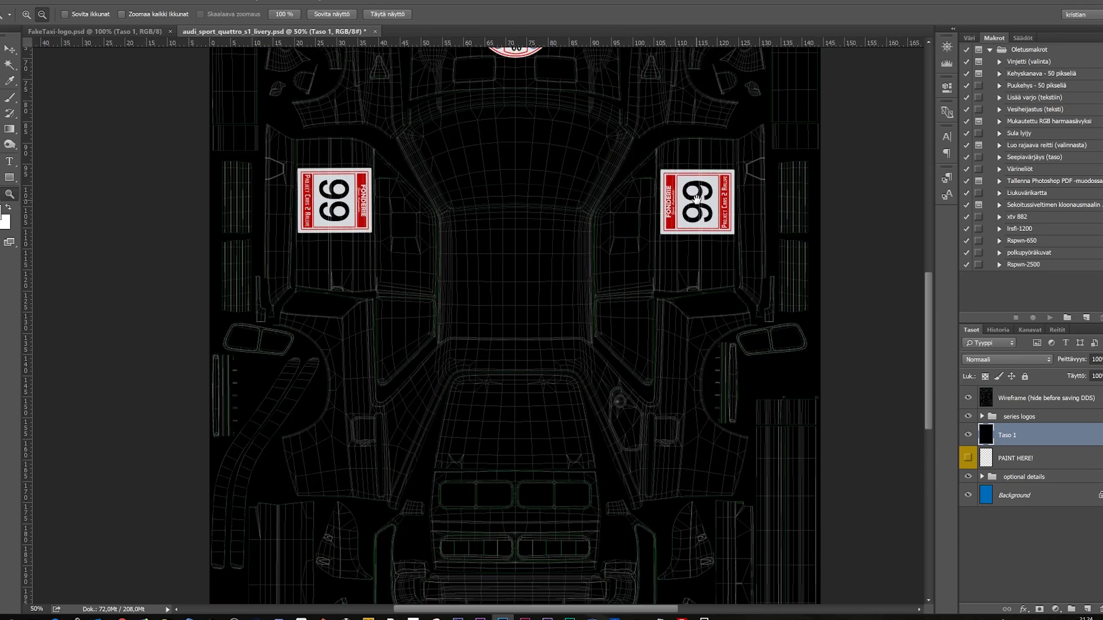
pyautogui.scroll(10, 688, 378)
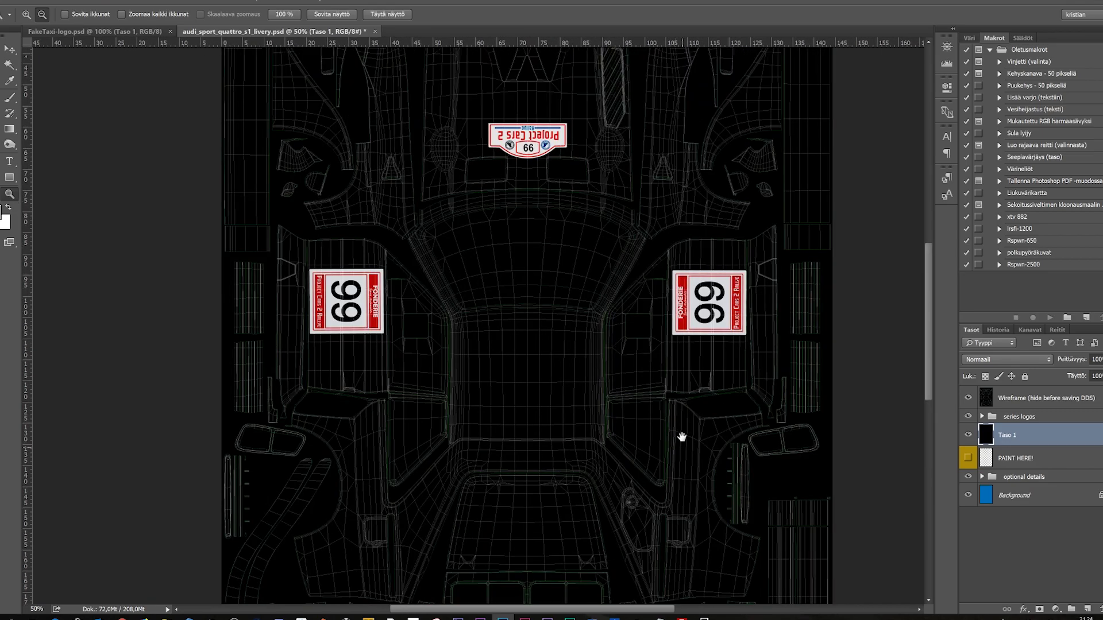
pyautogui.scroll(1, 668, 367)
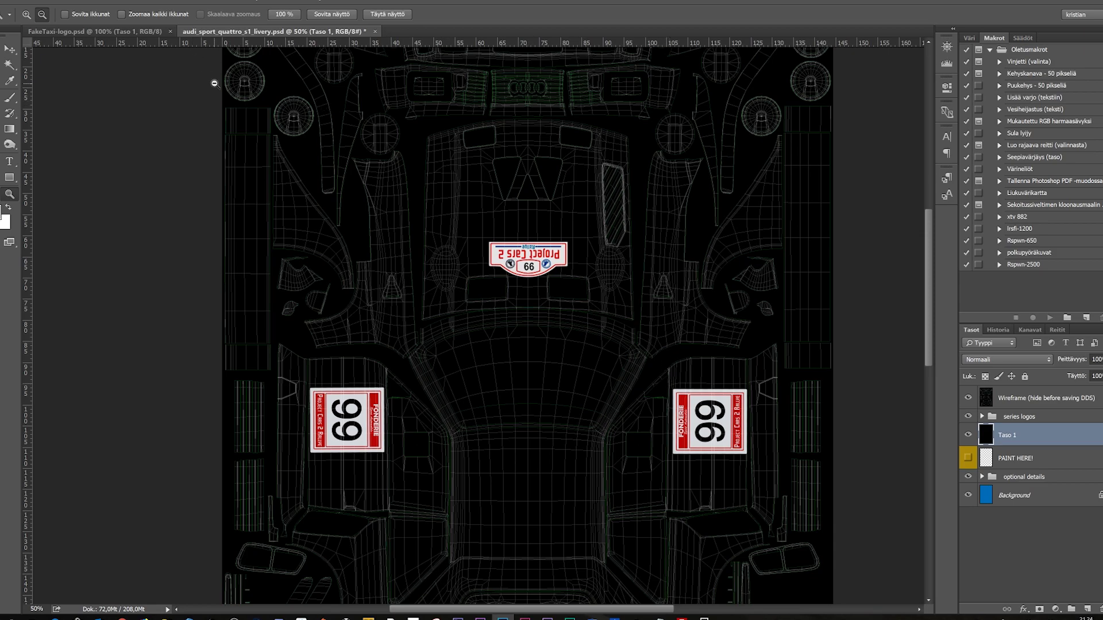
pyautogui.click(138, 32)
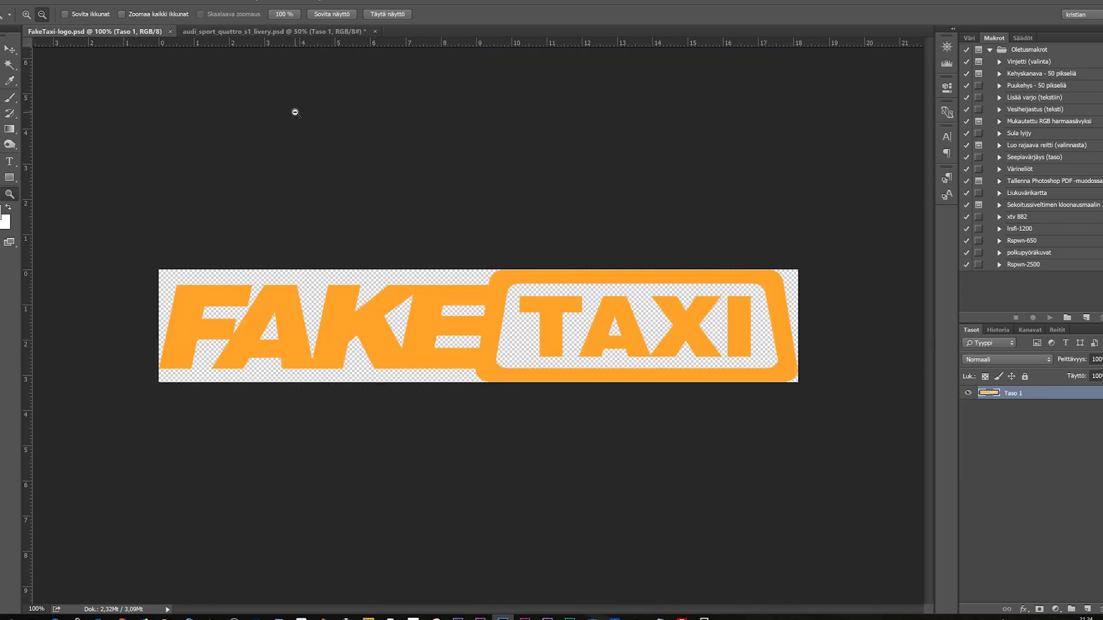
# - Paste the copied FAKE TAXI logo into the Audi livery document
pyautogui.click(271, 31)
pyautogui.hotkey('ctrl', 'Tab')
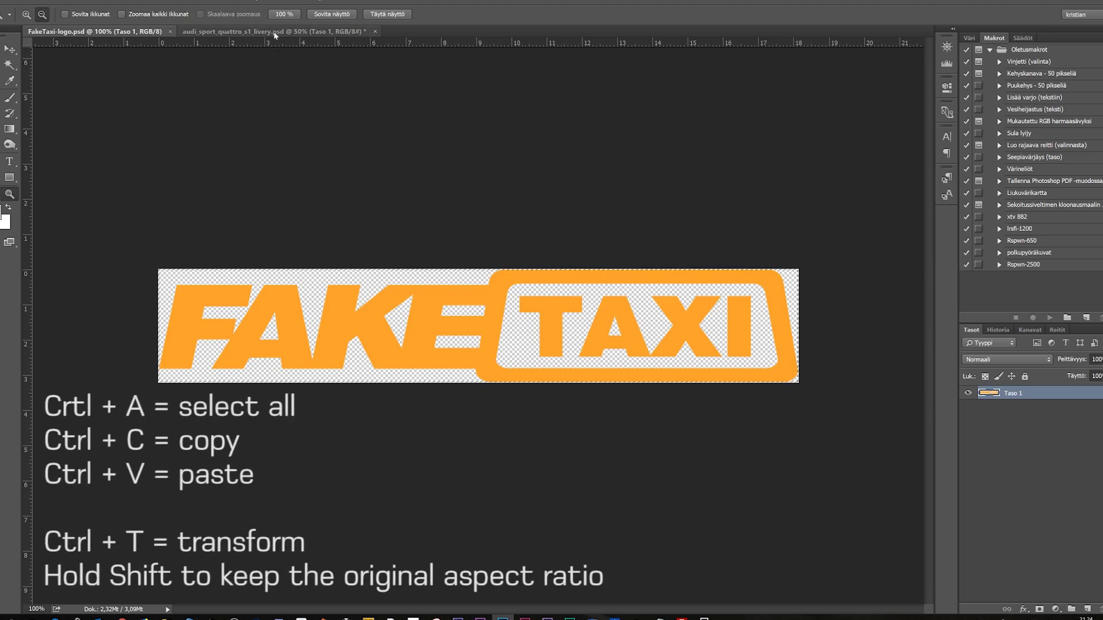
pyautogui.click(275, 32)
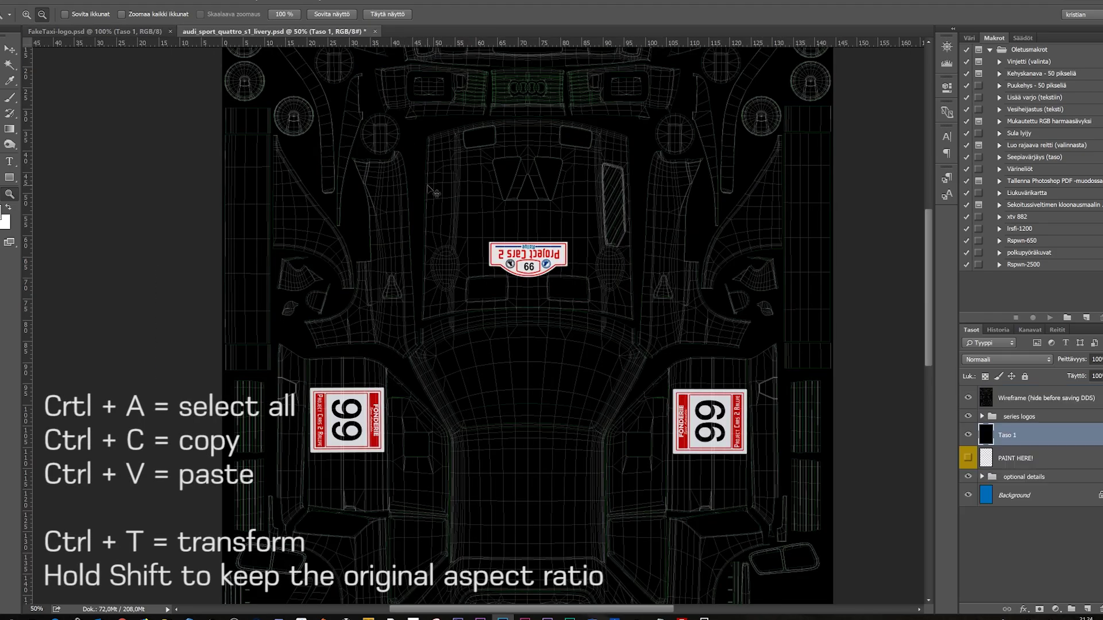
pyautogui.hotkey('ctrl', 'v')
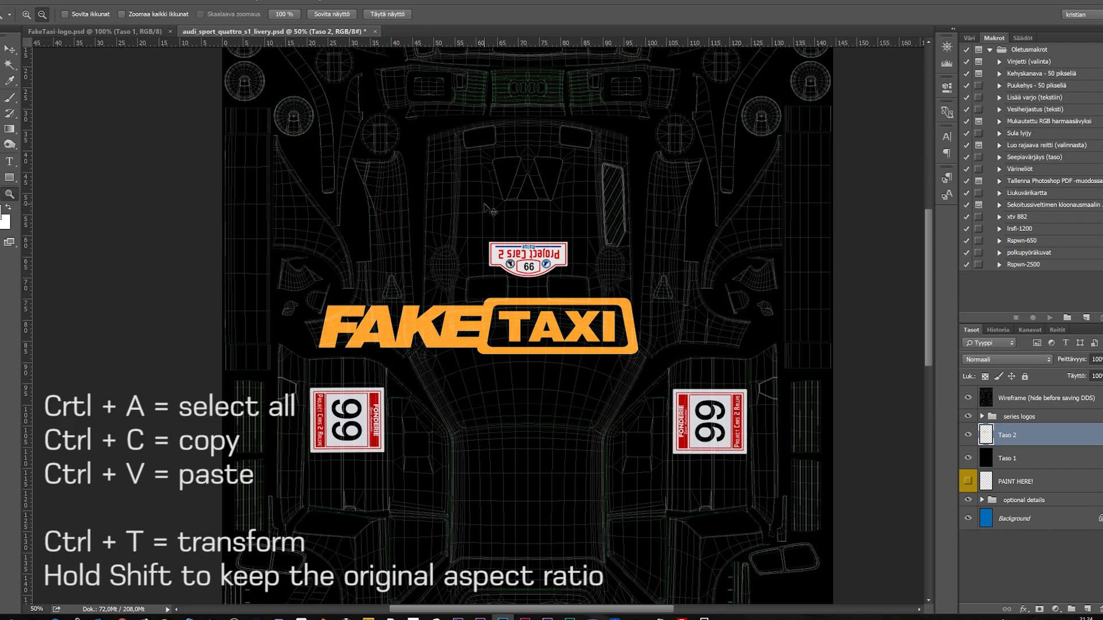
# - Shrink and flip the logo, placing it just above the Project Cars 2 sticker
pyautogui.hotkey('ctrl', 't')
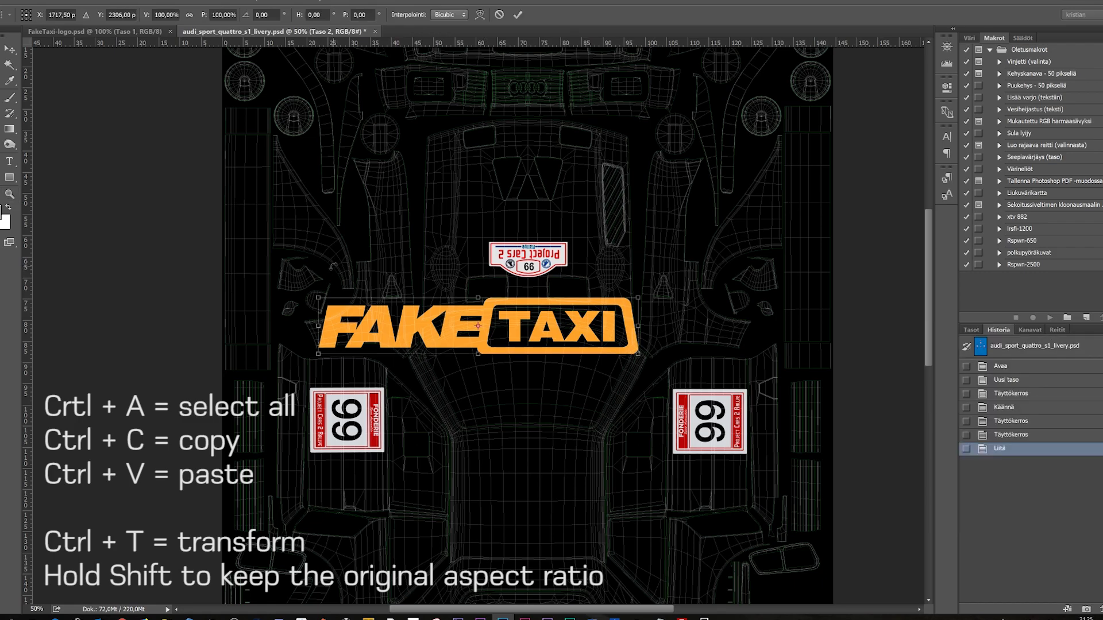
pyautogui.moveTo(318, 297); pyautogui.dragTo(695, 339)
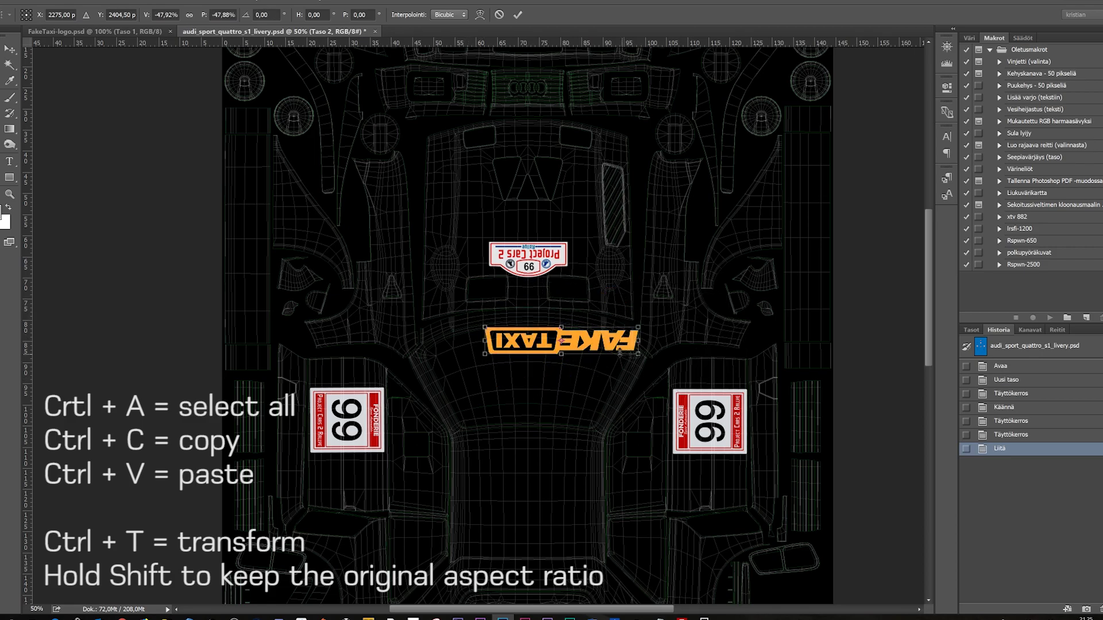
pyautogui.moveTo(613, 348); pyautogui.dragTo(571, 232)
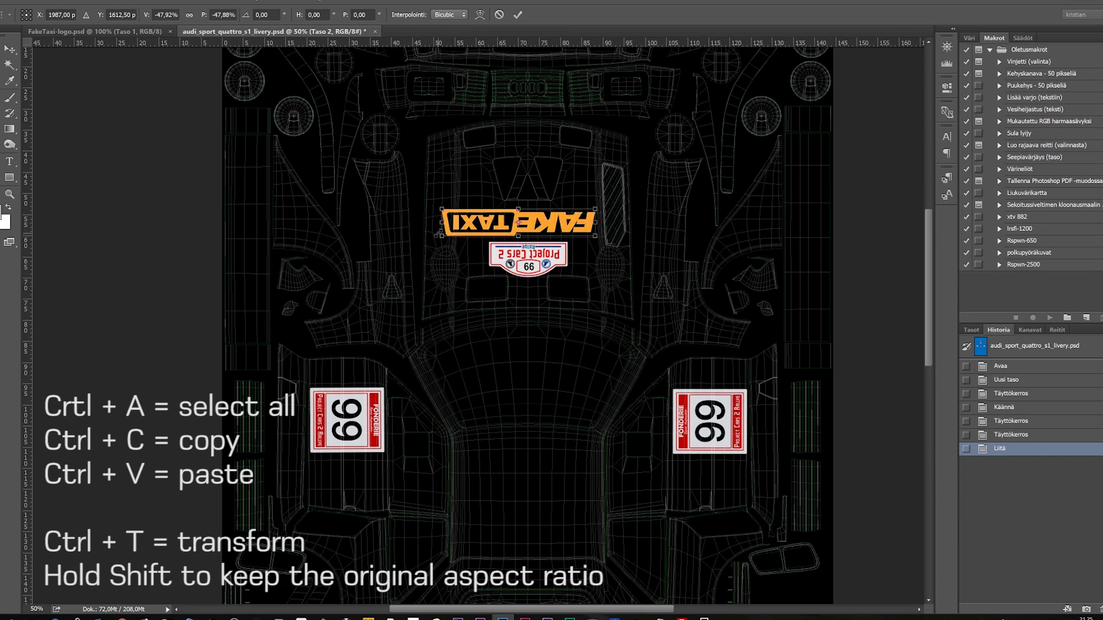
pyautogui.moveTo(439, 234); pyautogui.dragTo(458, 223)
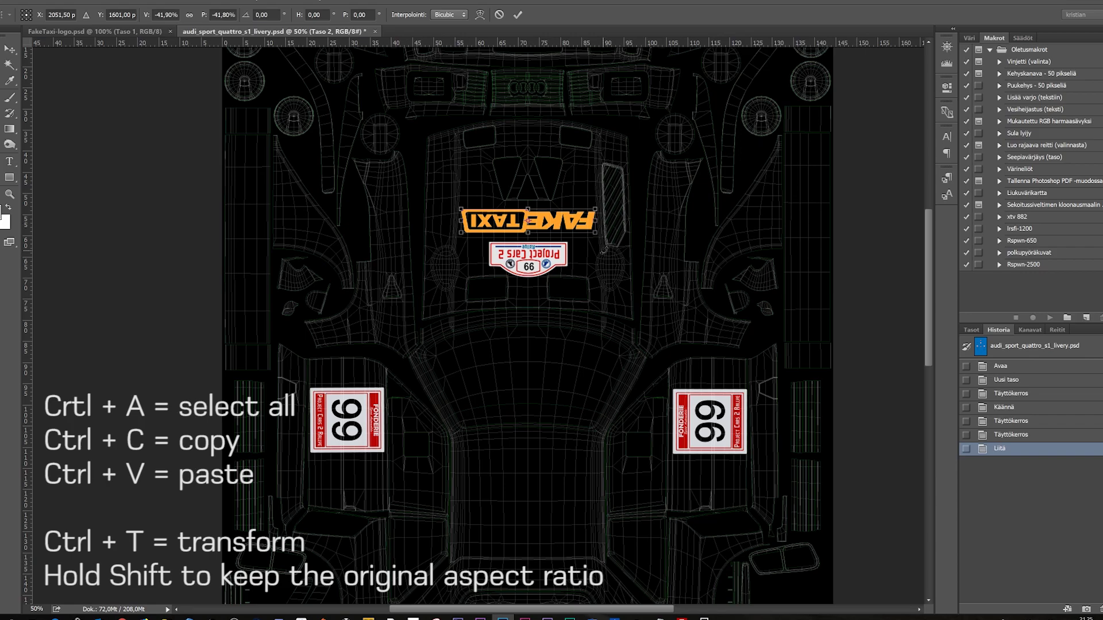
pyautogui.press('Return')
pyautogui.press('z')
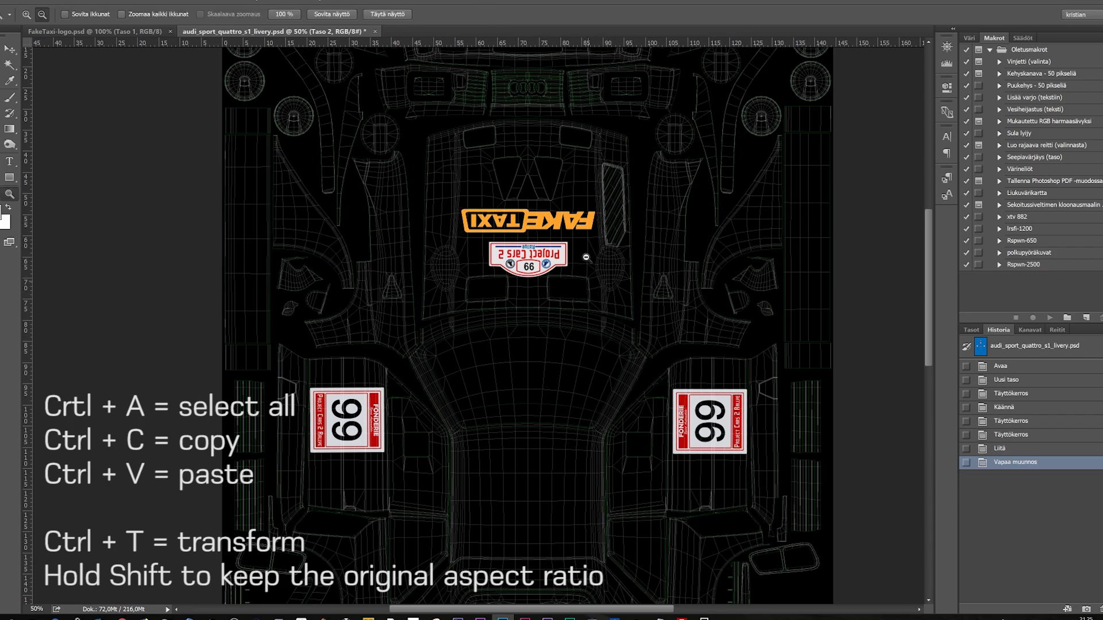
pyautogui.moveTo(517, 401); pyautogui.dragTo(530, 174)
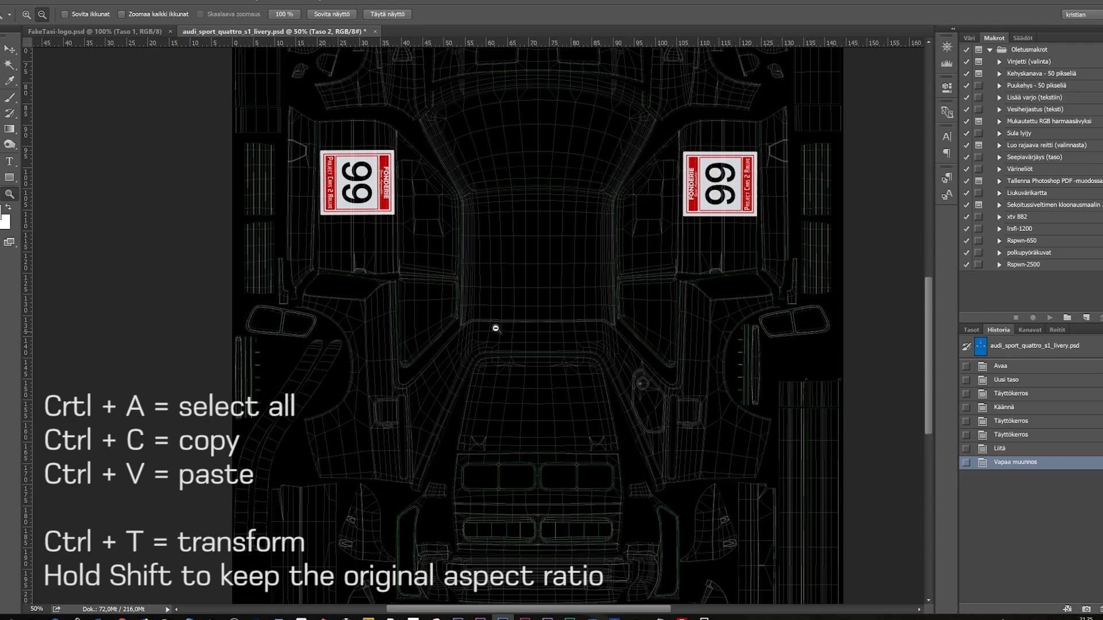
# - Paste another FAKE TAXI logo, rotated and enlarged, over the left 99 panel
pyautogui.keyDown('alt'); pyautogui.click(522, 372); pyautogui.keyUp('alt')
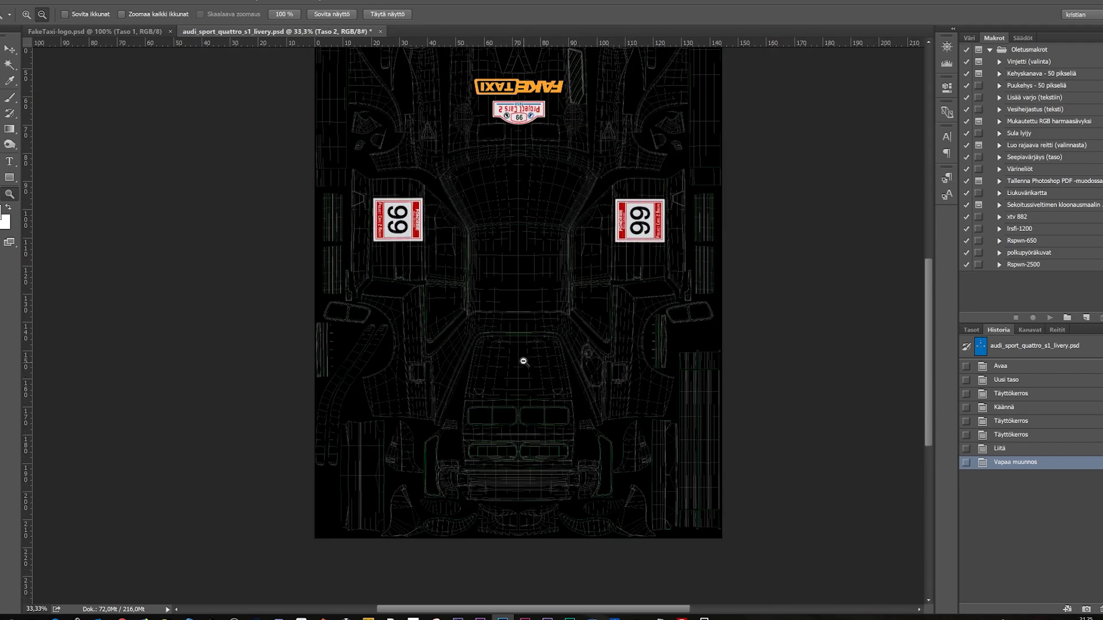
pyautogui.hotkey('ctrl', 'v')
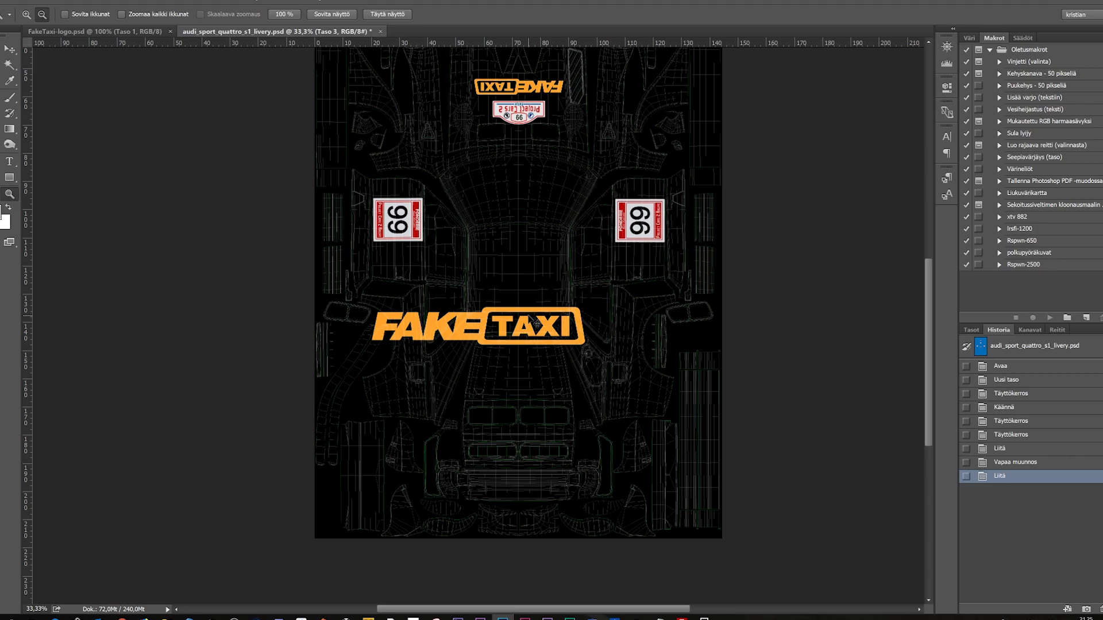
pyautogui.hotkey('ctrl', 't')
pyautogui.moveTo(597, 295); pyautogui.dragTo(545, 472)
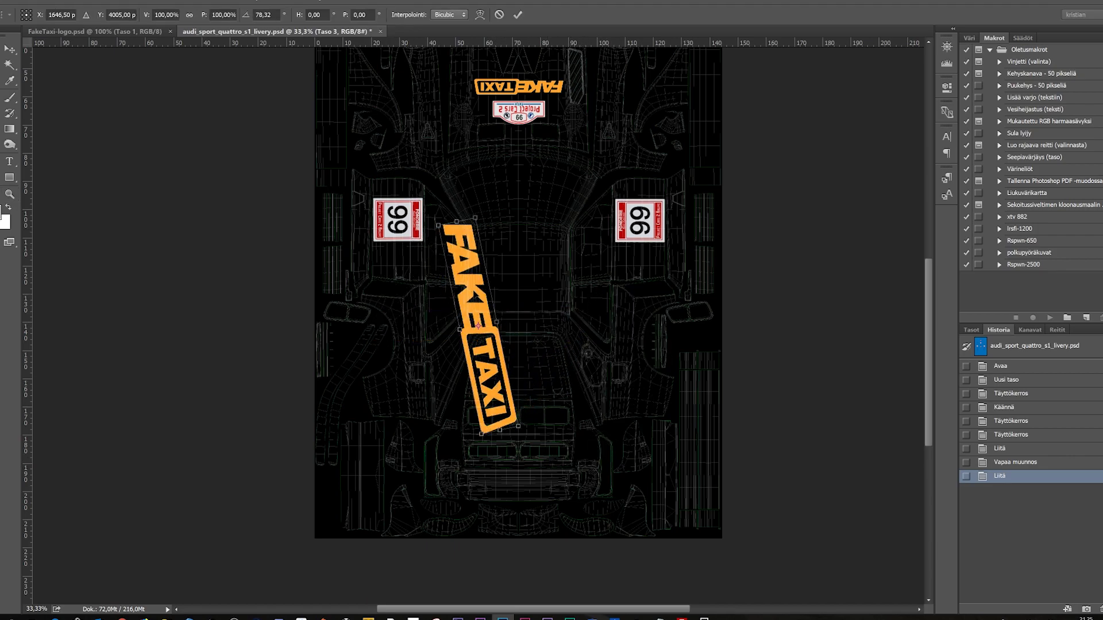
pyautogui.moveTo(489, 304); pyautogui.dragTo(417, 271)
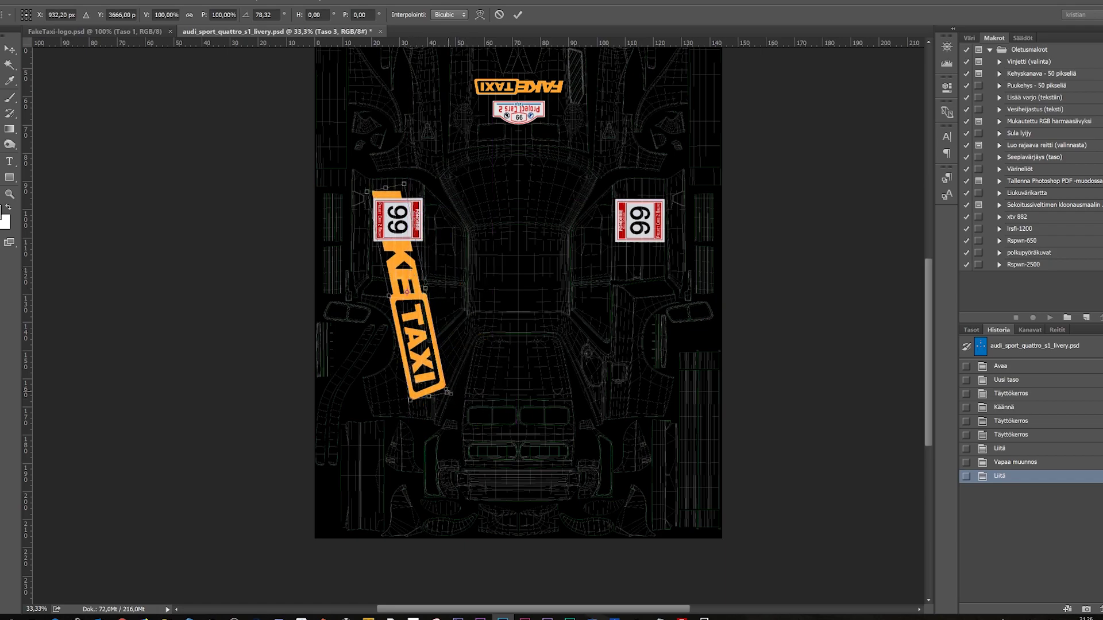
pyautogui.moveTo(446, 392); pyautogui.dragTo(465, 412)
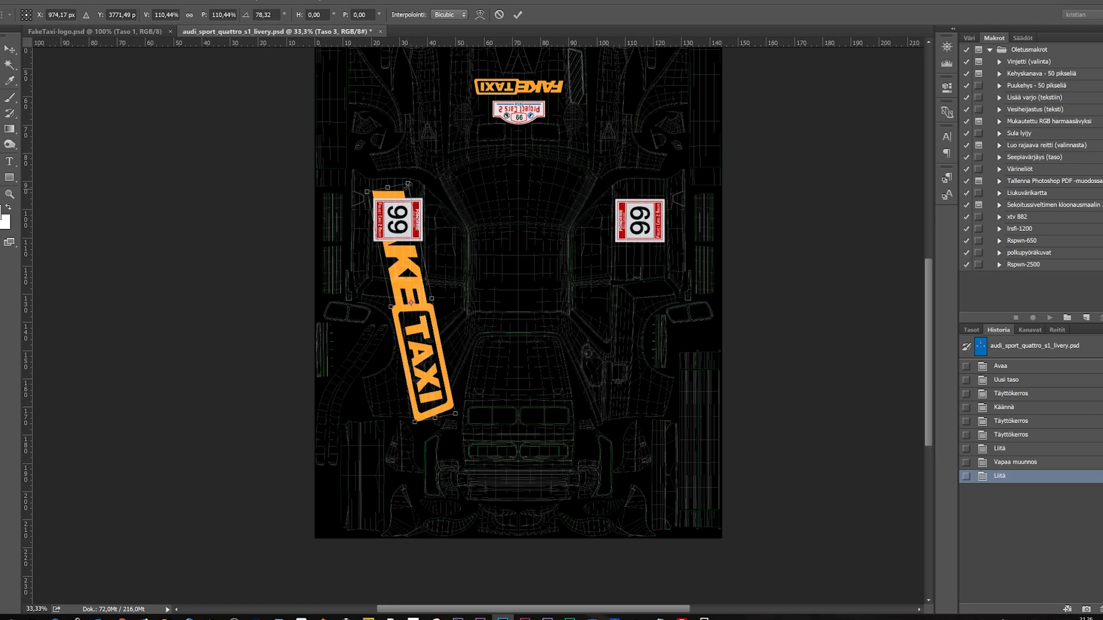
pyautogui.moveTo(407, 183); pyautogui.dragTo(407, 174)
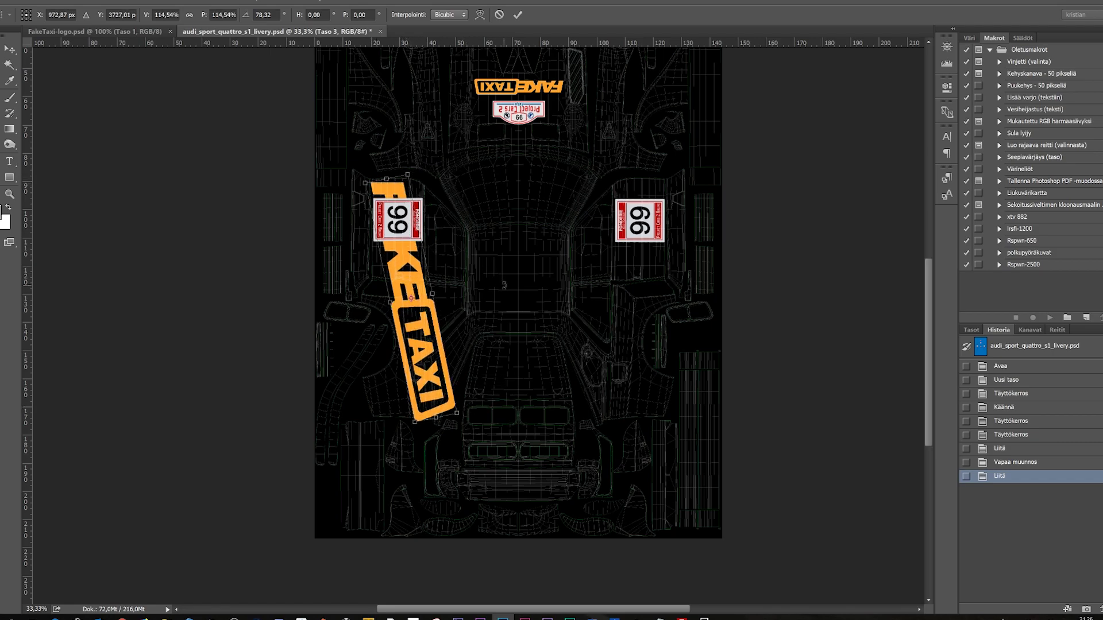
pyautogui.press('Return')
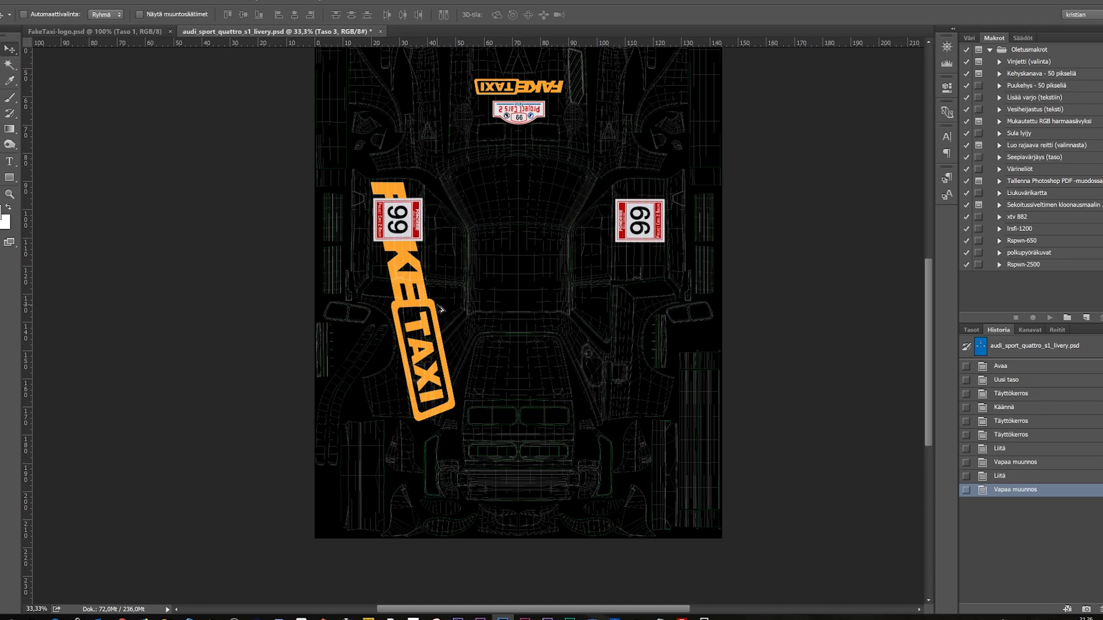
# - Duplicate the logo onto the right side, rotate it the opposite way and nudge it into place
pyautogui.moveTo(429, 307); pyautogui.dragTo(655, 311)
pyautogui.hotkey('ctrl', 't')
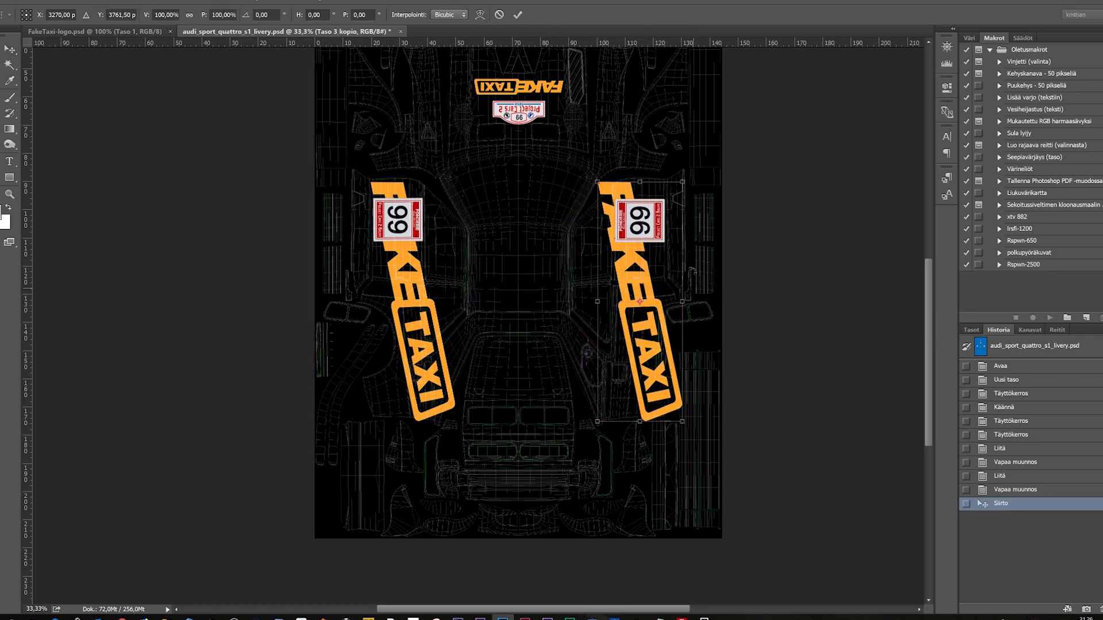
pyautogui.moveTo(697, 204); pyautogui.dragTo(456, 479)
pyautogui.press('Left')
pyautogui.press('Left')
pyautogui.press('Left')
pyautogui.press('Left')
pyautogui.press('Left')
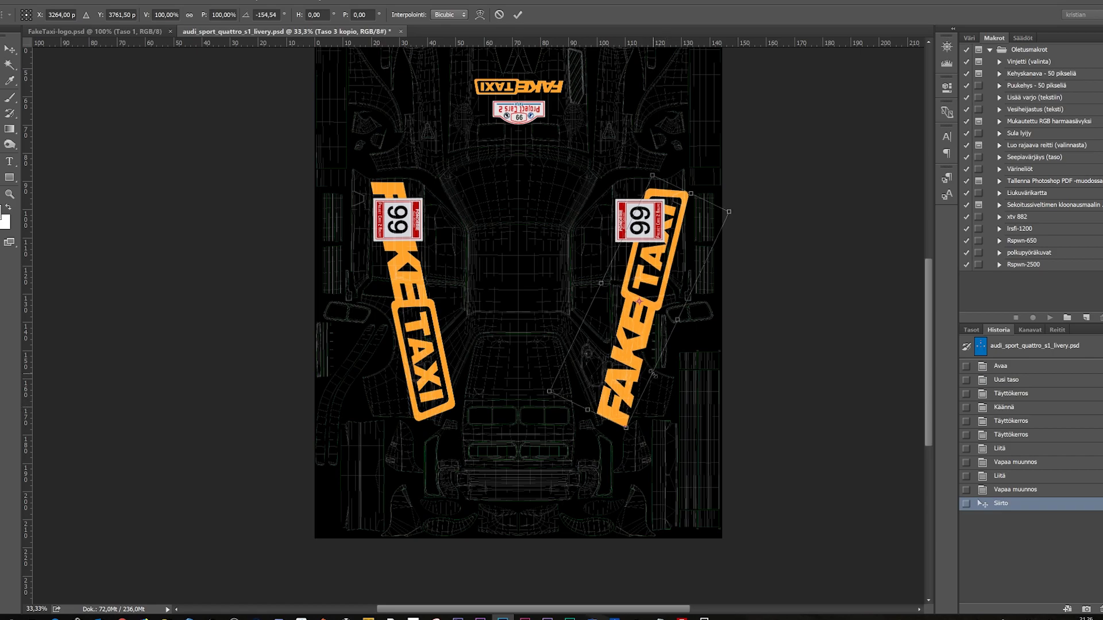
pyautogui.hotkey('shift', 'Left')
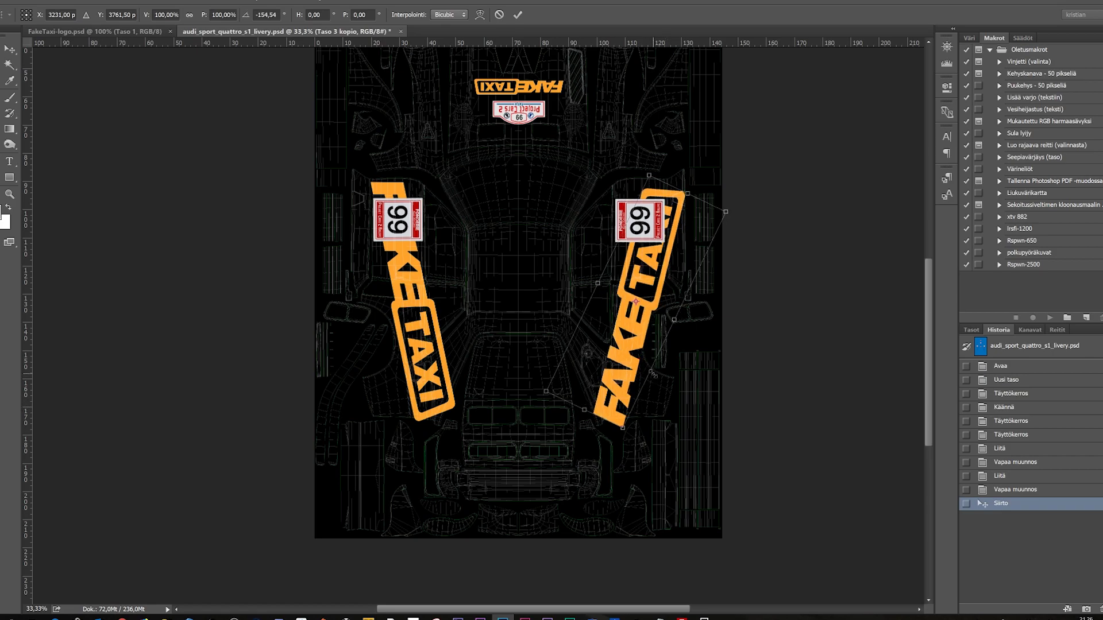
pyautogui.hotkey('shift', 'Left')
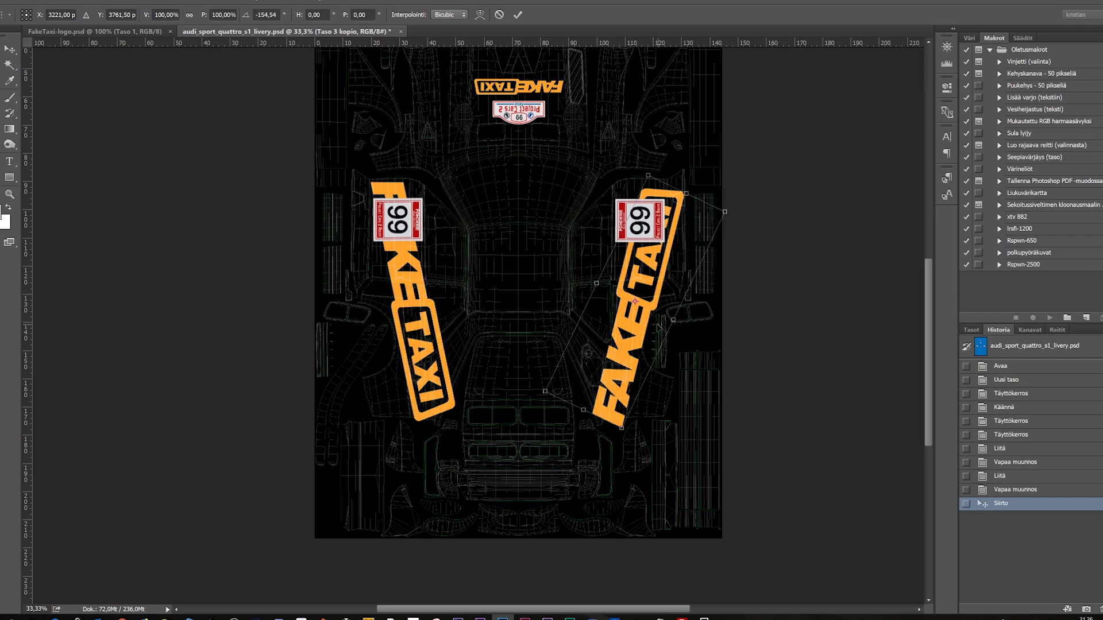
pyautogui.moveTo(646, 318); pyautogui.dragTo(646, 316)
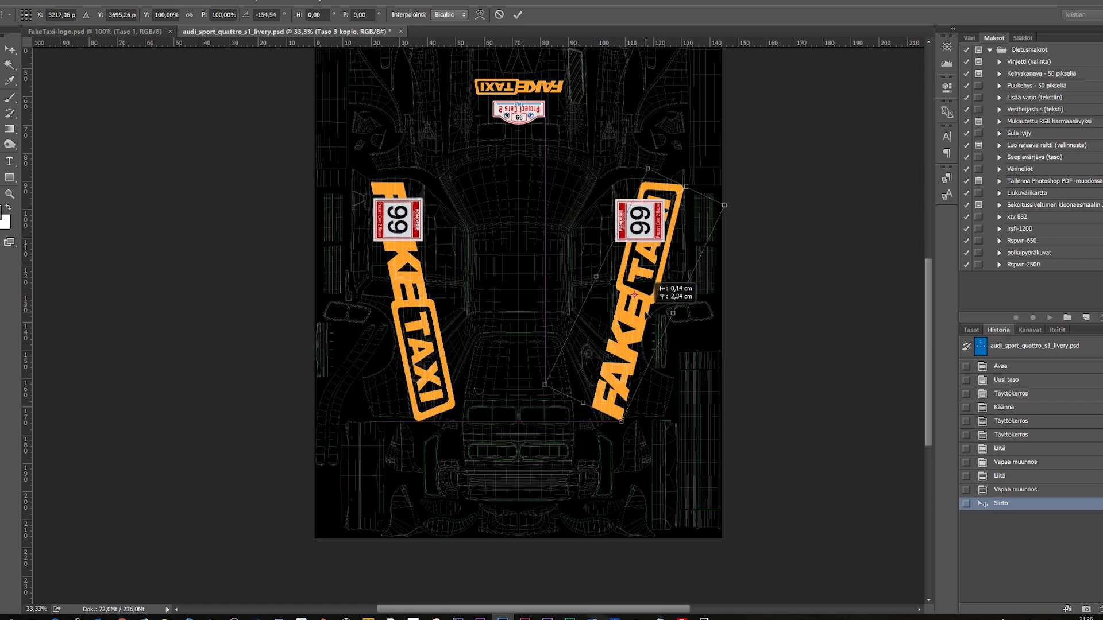
pyautogui.moveTo(647, 314); pyautogui.dragTo(647, 315)
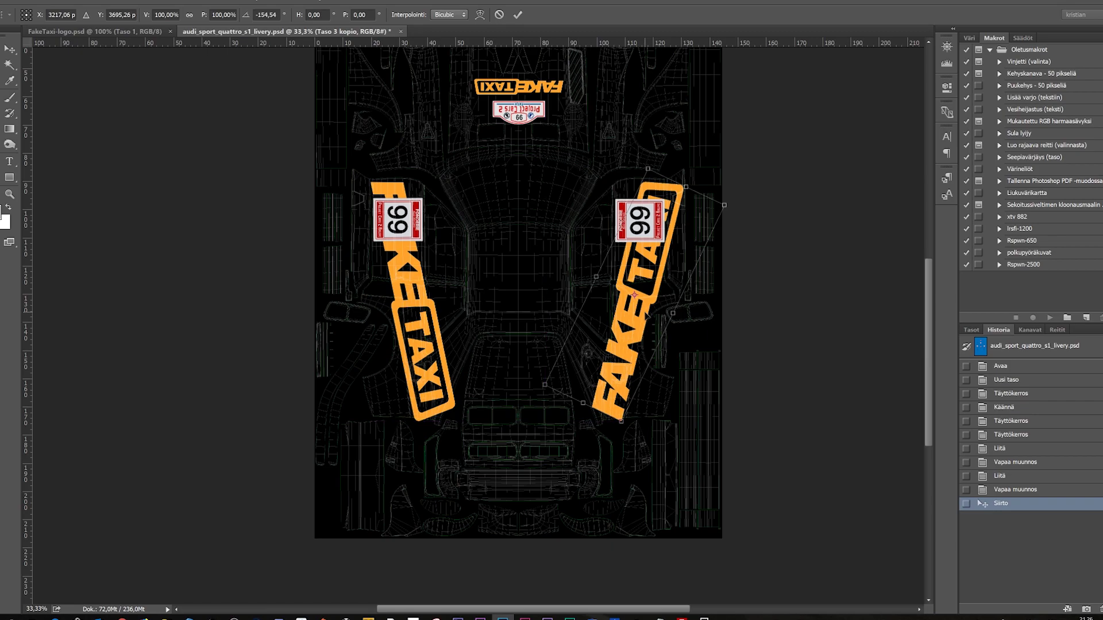
pyautogui.press('Left')
pyautogui.press('Left')
pyautogui.press('Left')
pyautogui.press('Left')
pyautogui.press('Left')
pyautogui.press('Left')
pyautogui.press('Left')
pyautogui.press('Left')
pyautogui.press('Left')
pyautogui.press('Left')
pyautogui.press('Left')
pyautogui.press('Left')
pyautogui.press('Left')
pyautogui.press('Left')
pyautogui.press('Left')
pyautogui.press('Left')
pyautogui.press('Left')
pyautogui.press('Left')
pyautogui.press('Left')
pyautogui.press('Left')
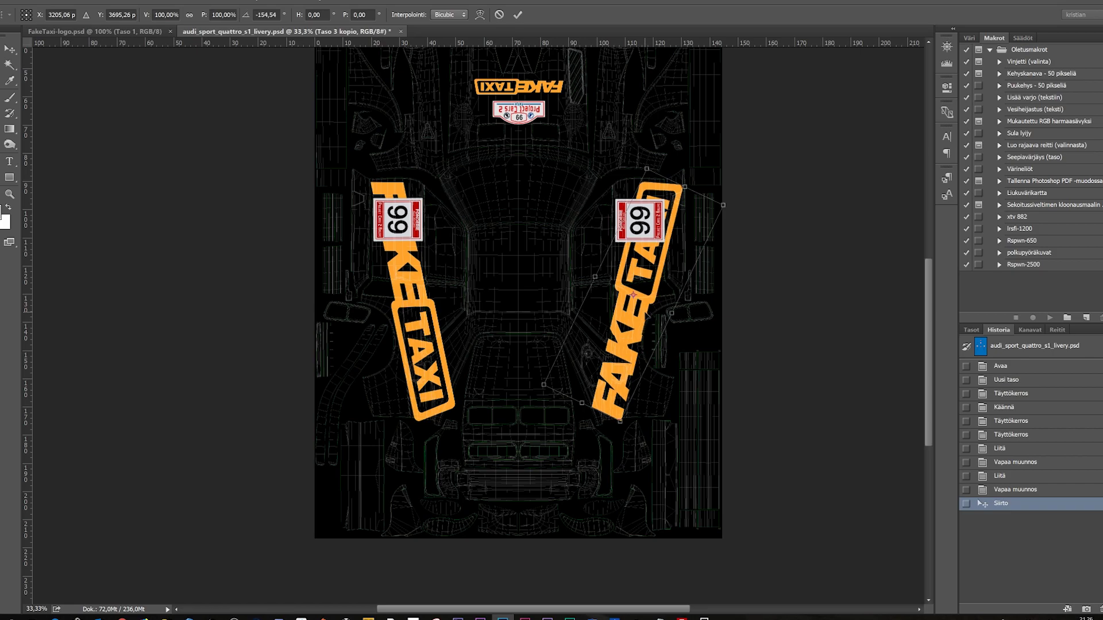
pyautogui.press('Left')
pyautogui.press('Left')
pyautogui.press('Left')
pyautogui.press('Left')
pyautogui.press('Left')
pyautogui.press('Left')
pyautogui.press('Left')
pyautogui.press('Left')
pyautogui.press('Left')
pyautogui.press('Left')
pyautogui.press('Left')
pyautogui.press('Left')
pyautogui.press('Left')
pyautogui.press('Left')
pyautogui.press('Left')
pyautogui.press('Left')
pyautogui.press('Left')
pyautogui.press('Left')
pyautogui.press('Left')
pyautogui.press('Left')
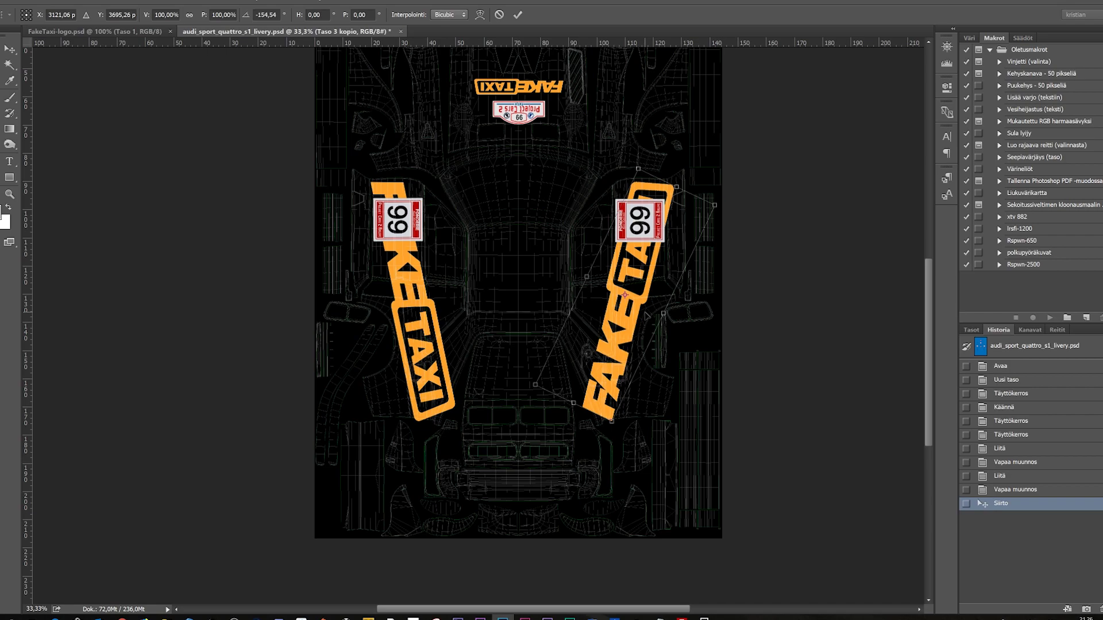
pyautogui.press('Right')
pyautogui.press('Right')
pyautogui.press('Right')
pyautogui.press('Right')
pyautogui.press('Right')
pyautogui.press('Right')
pyautogui.press('Right')
pyautogui.press('Right')
pyautogui.press('Right')
pyautogui.press('Right')
pyautogui.press('Right')
pyautogui.press('Right')
pyautogui.press('Right')
pyautogui.press('Right')
pyautogui.press('Right')
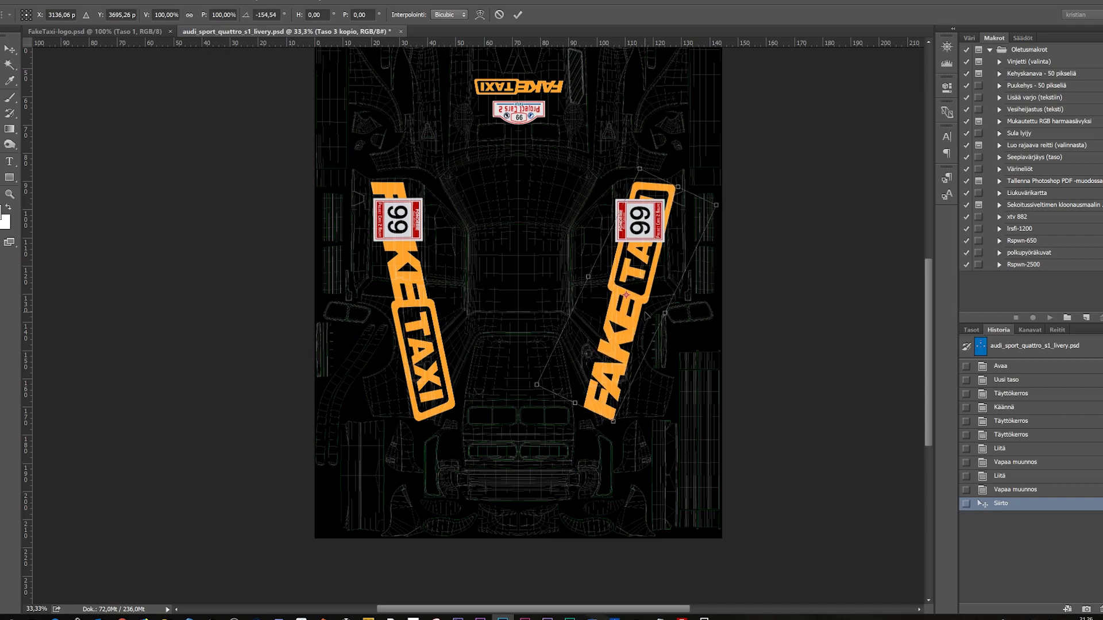
pyautogui.press('Return')
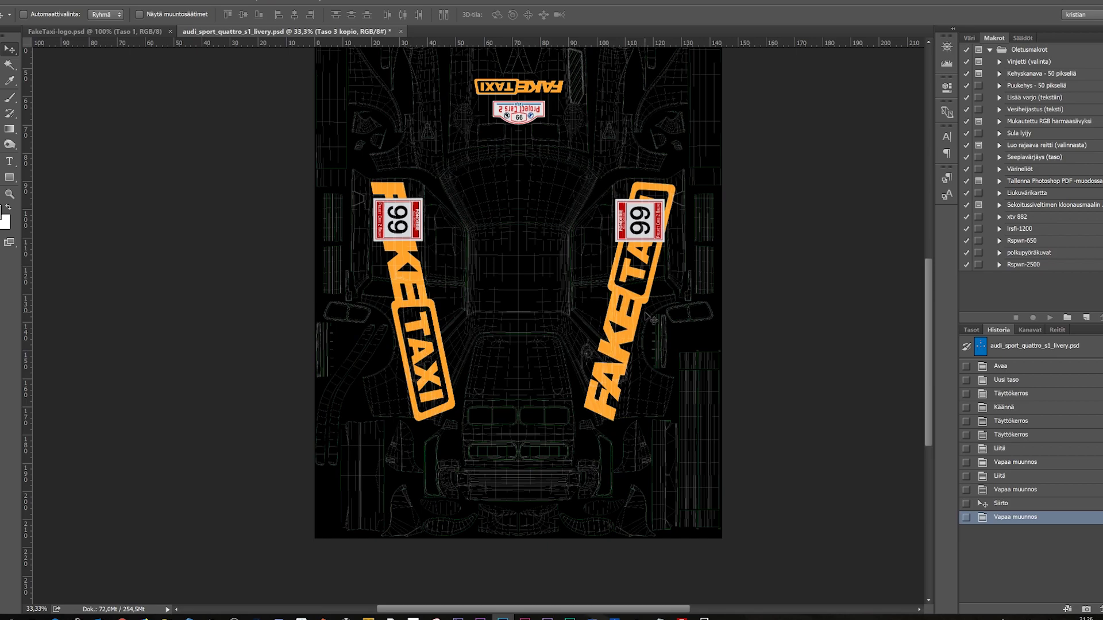
# - Hide the series logos group and paste a FAKE TAXI logo scaled to about 36% onto the bumper
pyautogui.click(970, 329)
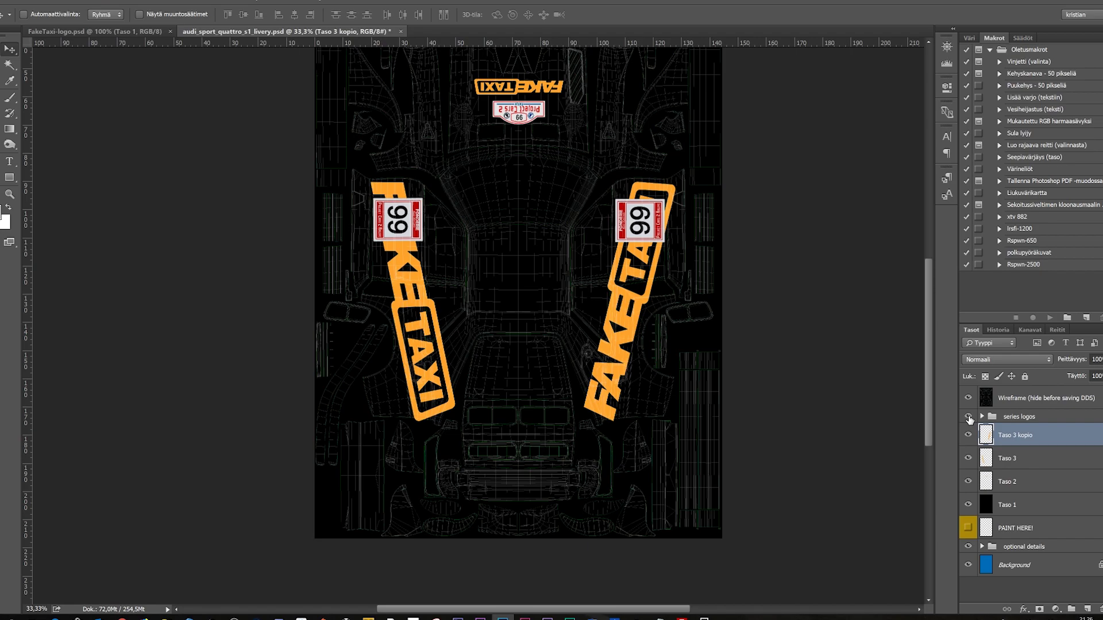
pyautogui.click(968, 417)
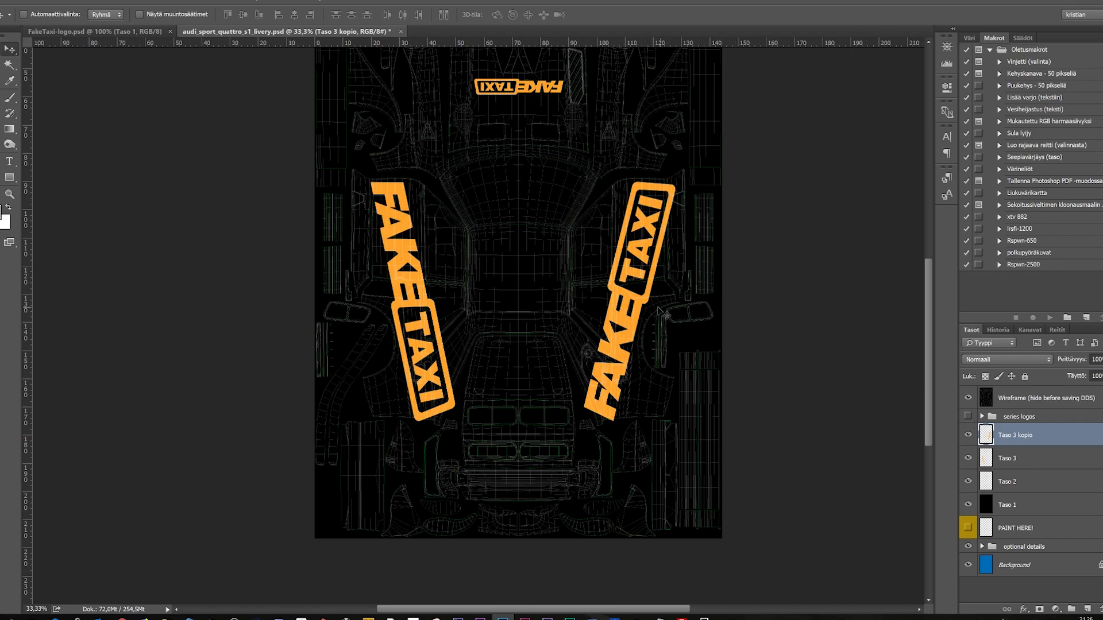
pyautogui.press('ctrl')
pyautogui.hotkey('ctrl', 'v')
pyautogui.hotkey('ctrl', 't')
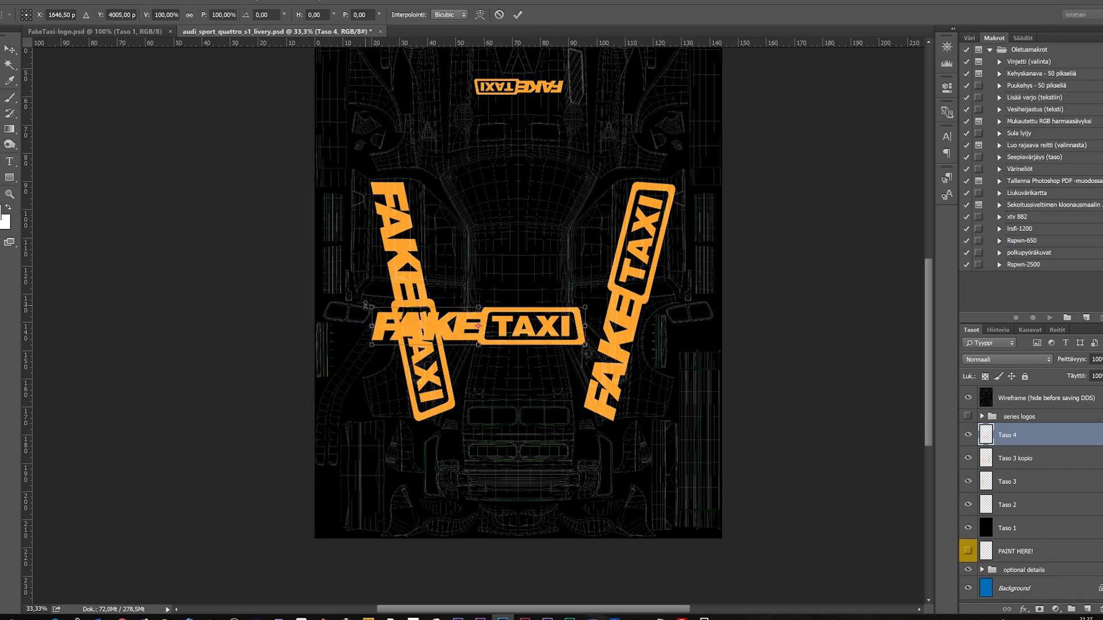
pyautogui.moveTo(371, 306); pyautogui.dragTo(530, 486)
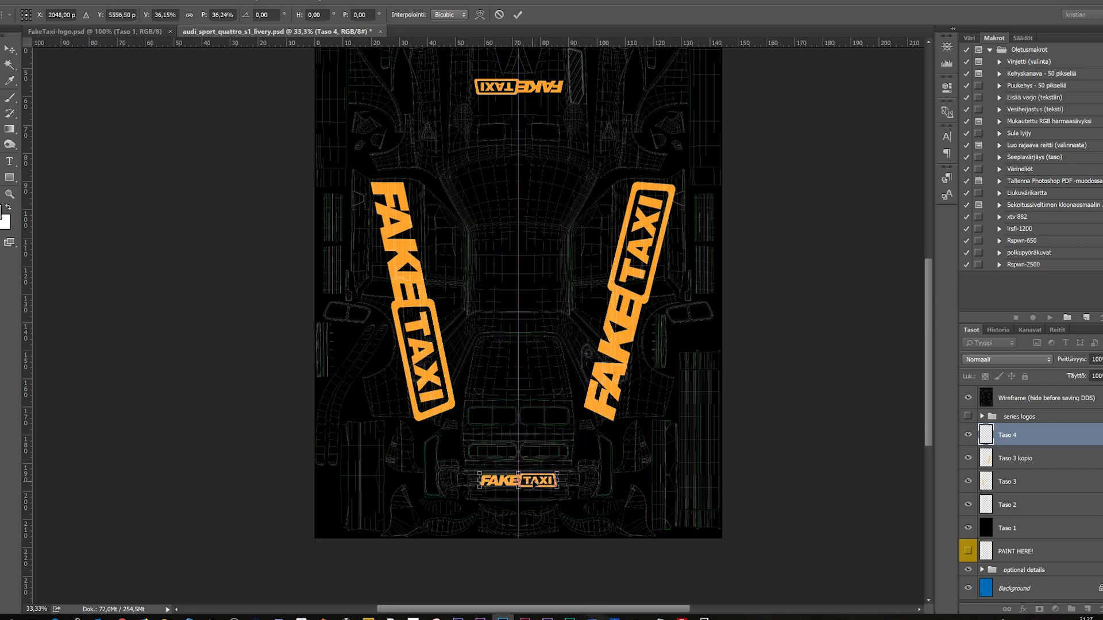
pyautogui.press('Return')
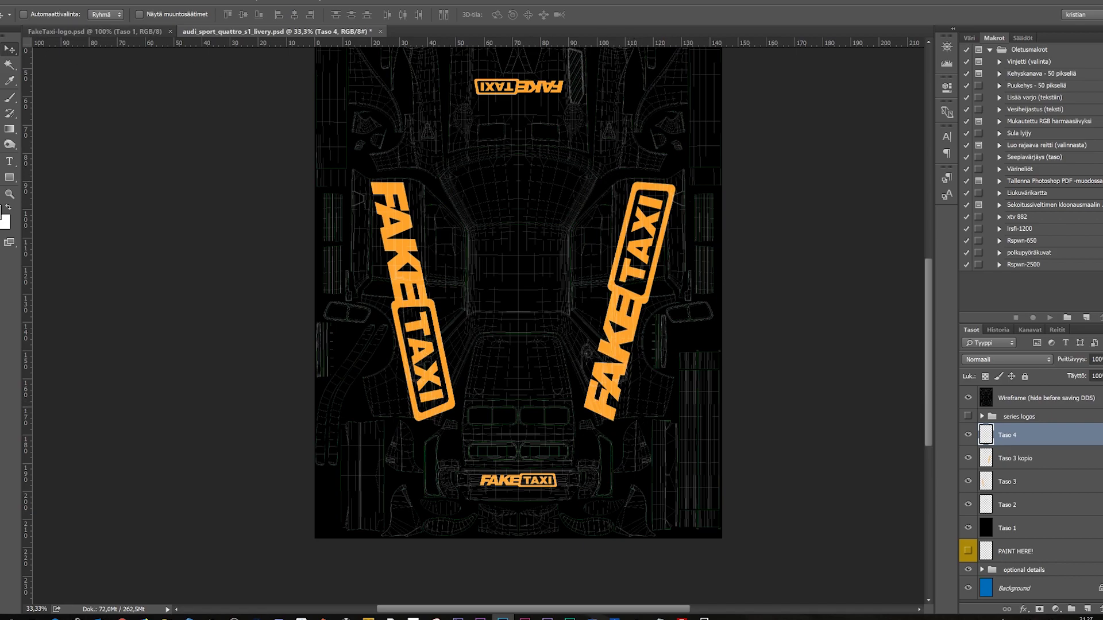
pyautogui.moveTo(531, 175); pyautogui.dragTo(524, 231)
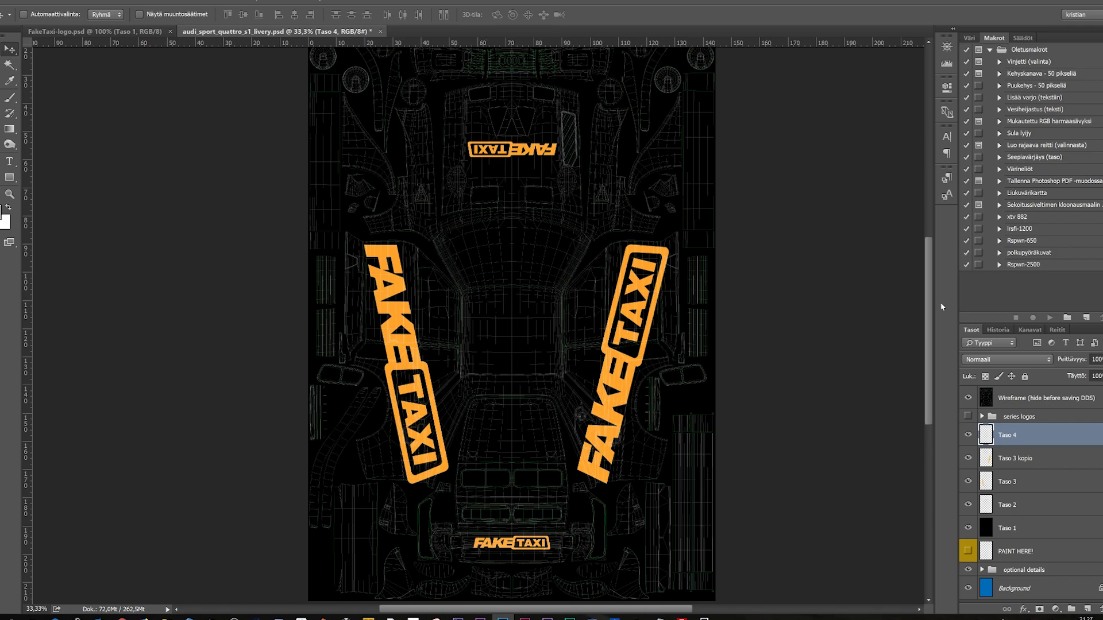
# - Hide the Wireframe layer and bring up Save As for the livery
pyautogui.click(968, 398)
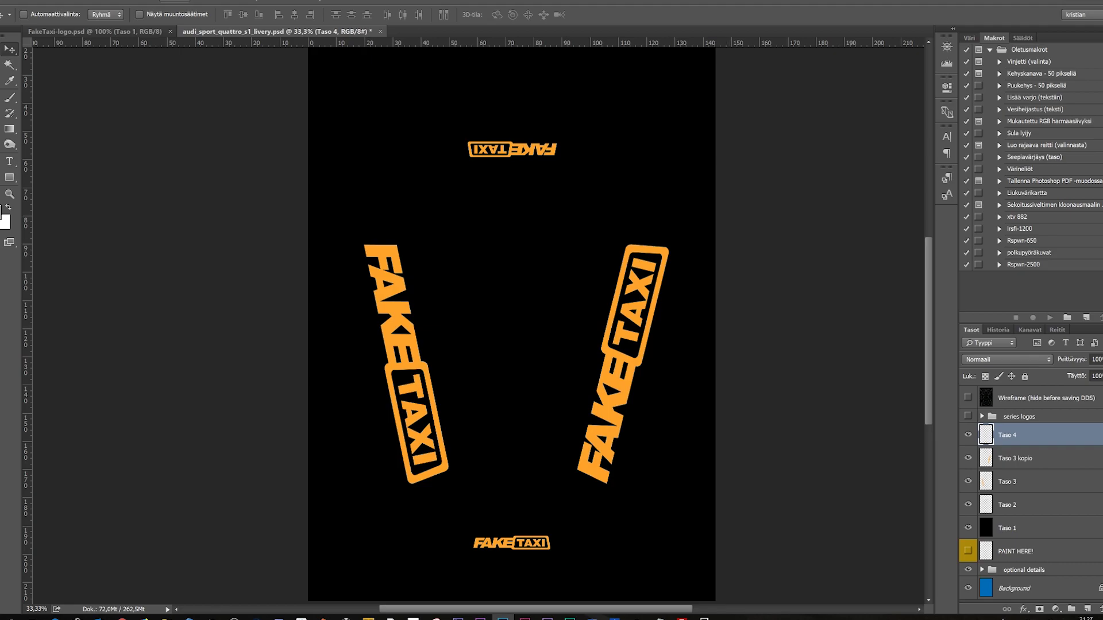
pyautogui.click(23, 0)
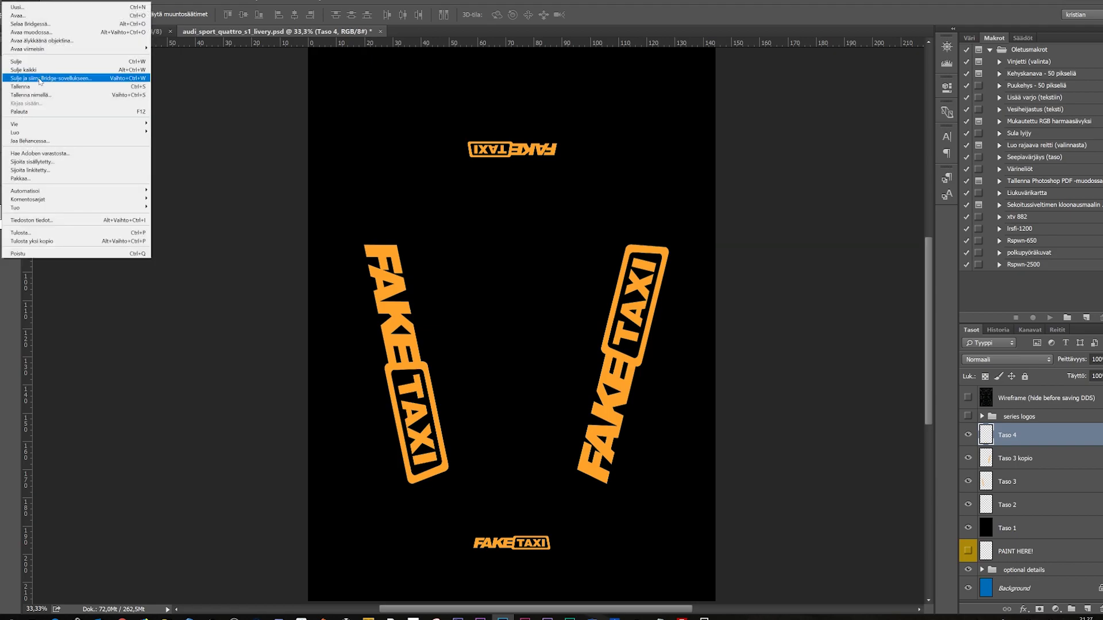
pyautogui.click(48, 95)
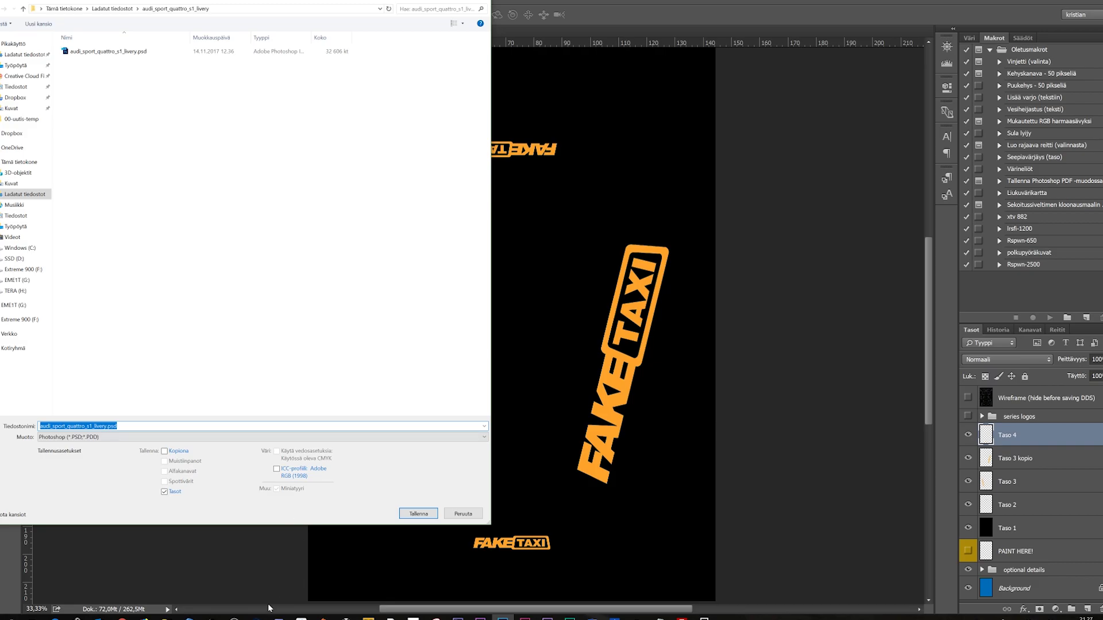
# - Point the Save As dialog at the CustomLiveries folder using the path copied from Explorer
pyautogui.moveTo(166, 615)
pyautogui.moveTo(151, 585)
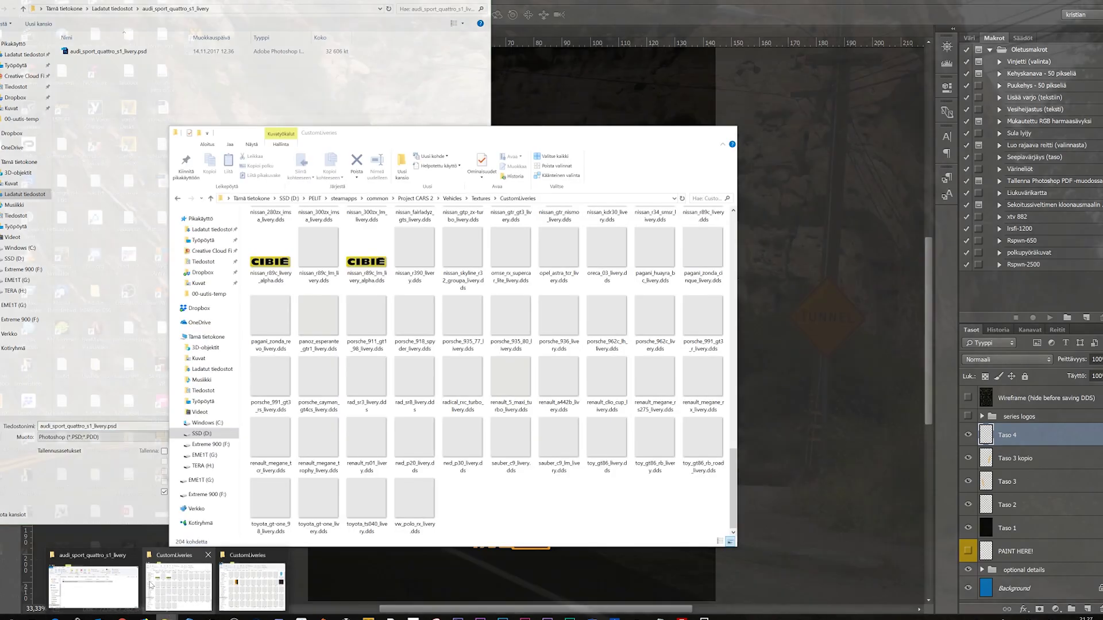
pyautogui.click(252, 586)
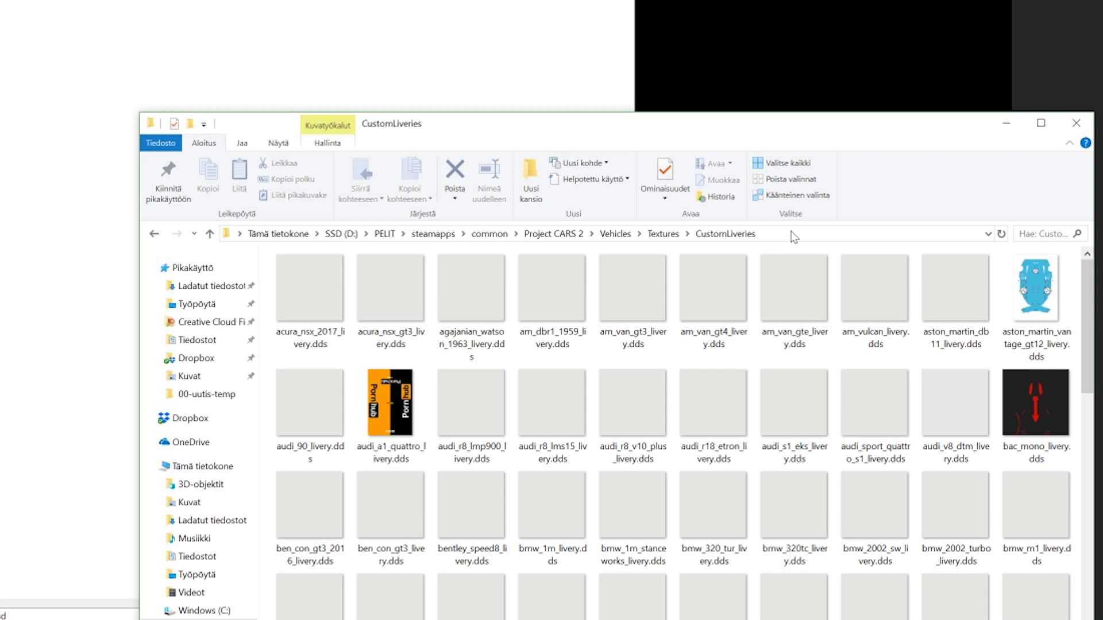
pyautogui.click(584, 198)
pyautogui.hotkey('ctrl', 'c')
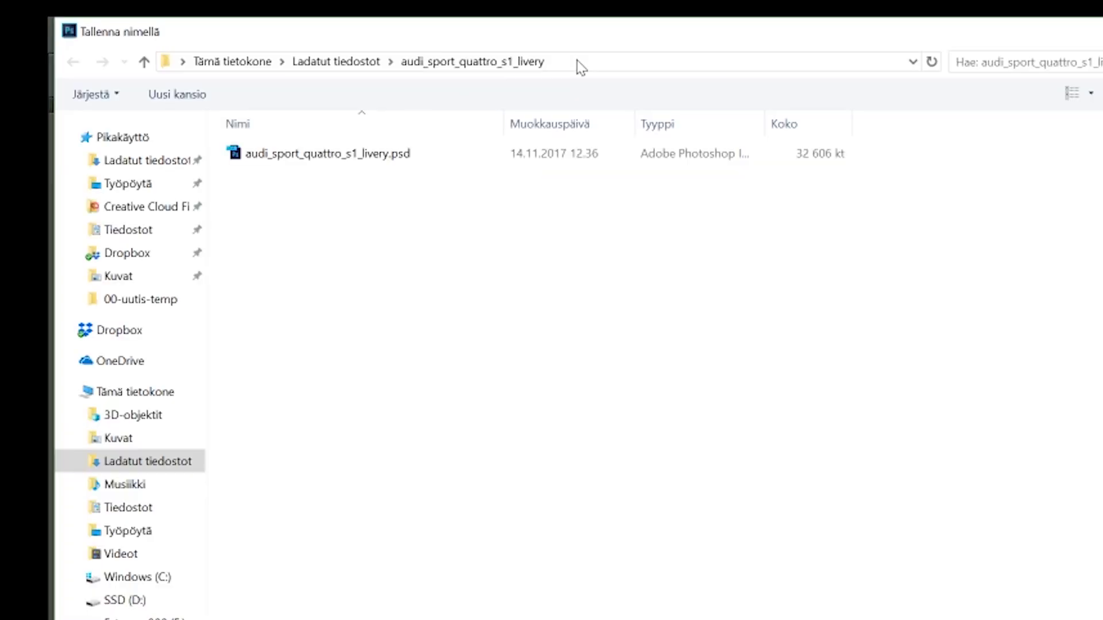
pyautogui.click(226, 10)
pyautogui.hotkey('ctrl', 'v')
pyautogui.press('Return')
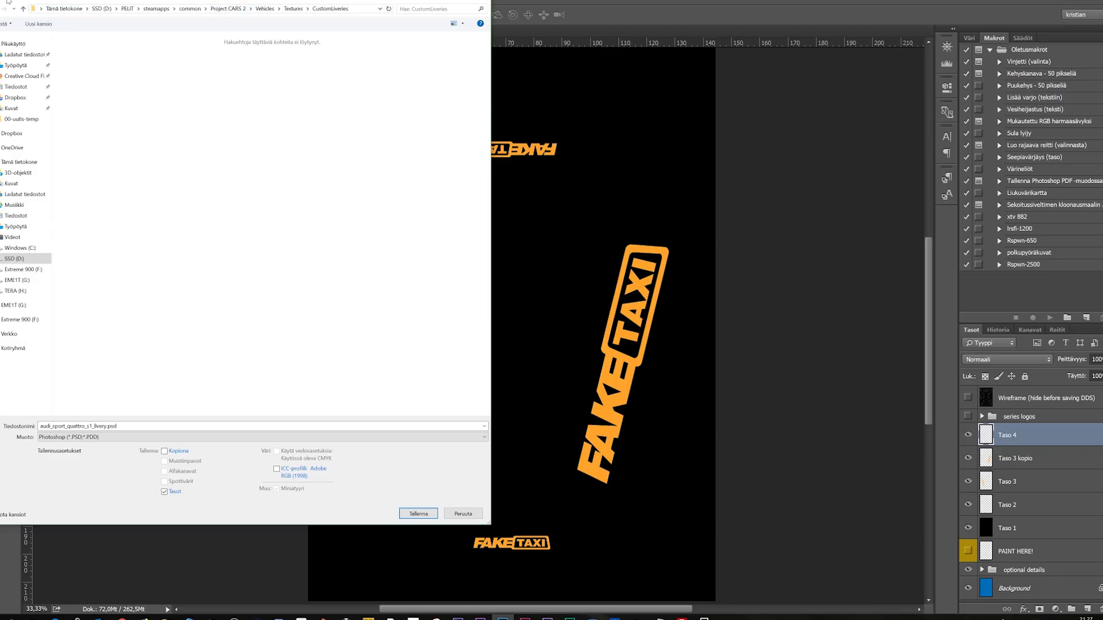
pyautogui.moveTo(105, 3); pyautogui.dragTo(122, 9)
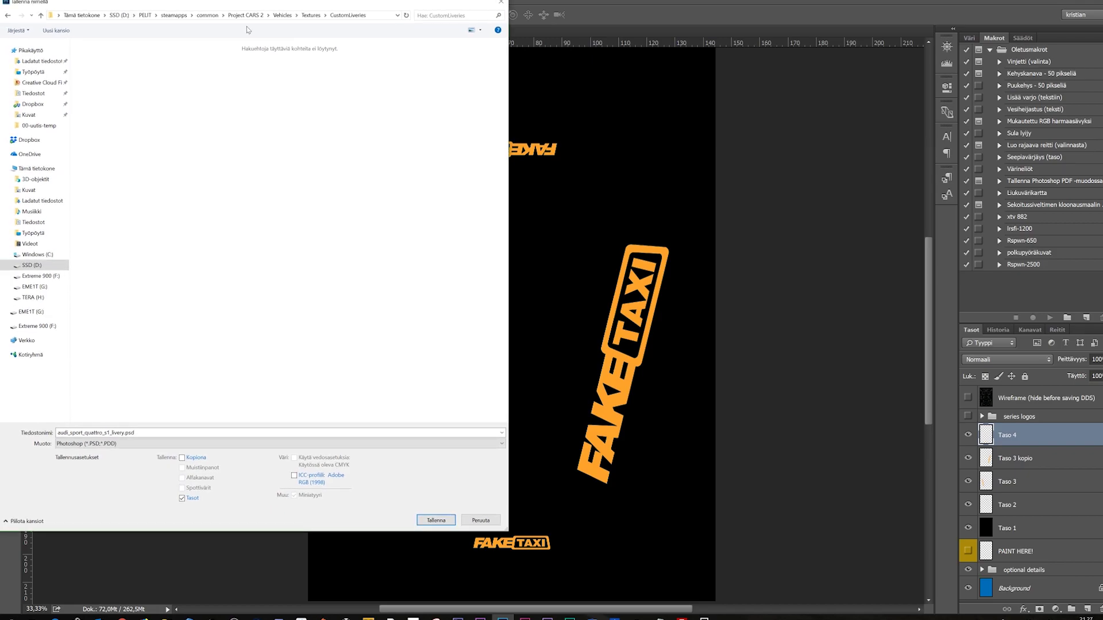
pyautogui.click(153, 444)
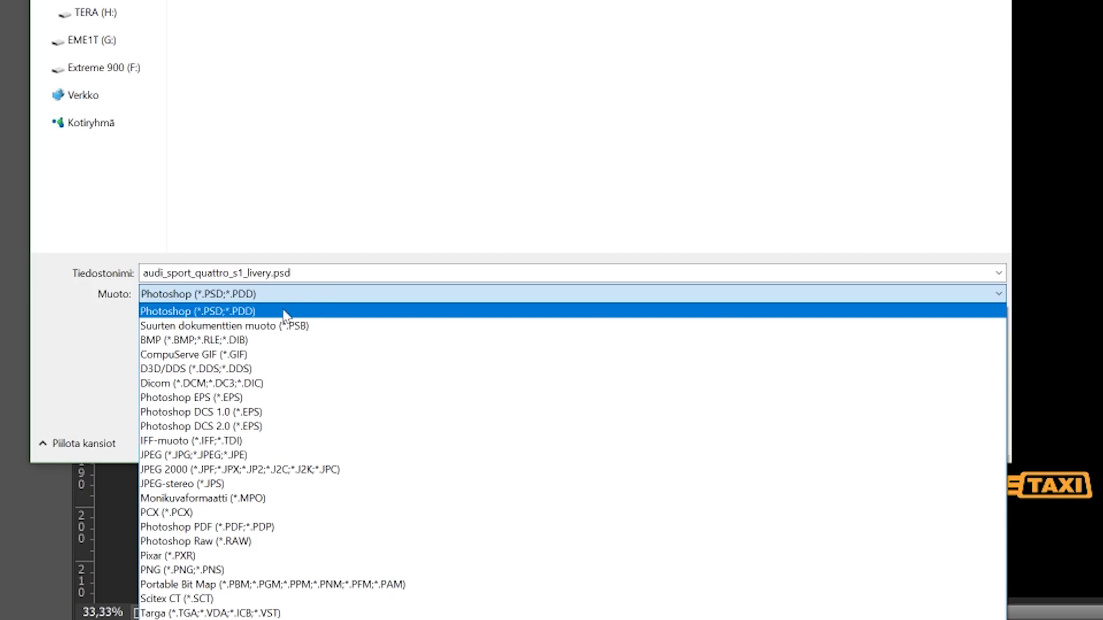
# - Save the livery in D3D/DDS format, overwriting the existing audi_sport_quattro_s1_livery.dds
pyautogui.click(267, 370)
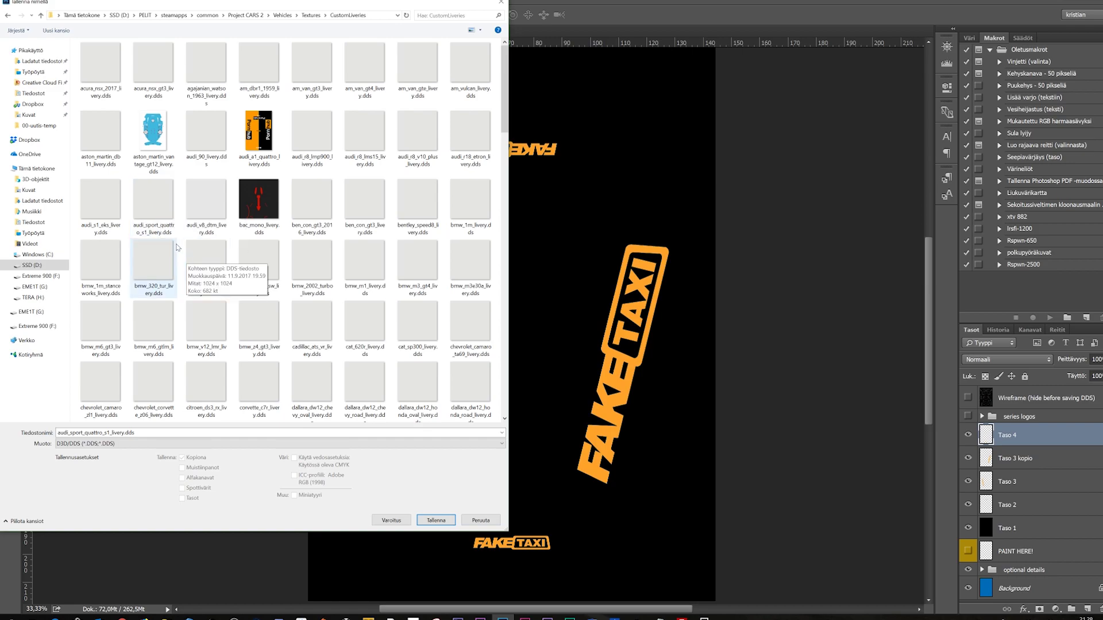
pyautogui.click(435, 520)
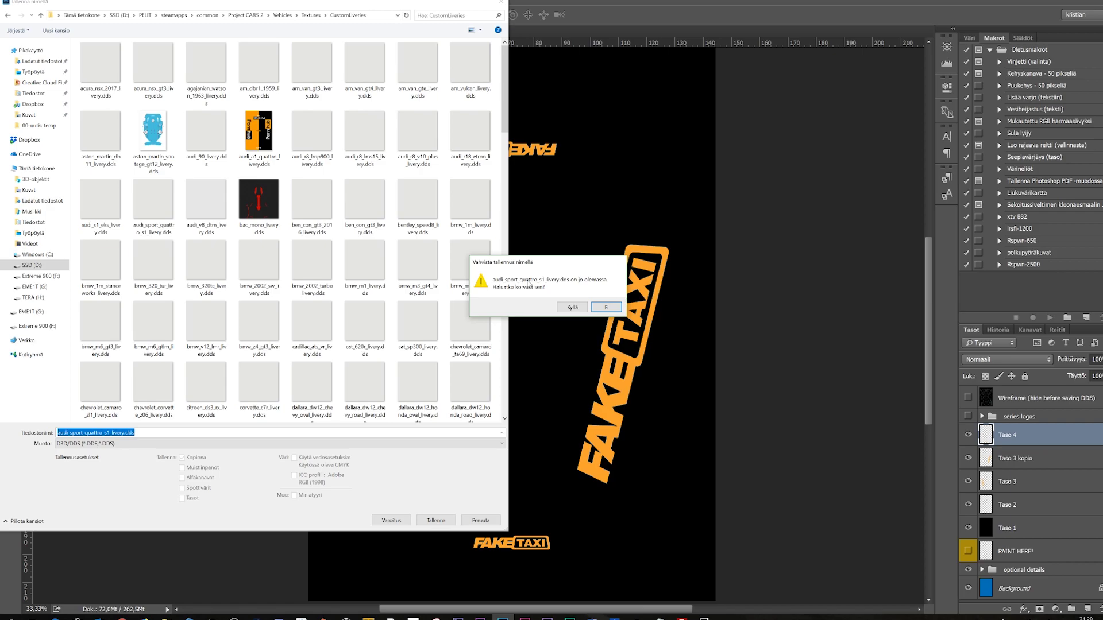
pyautogui.click(575, 311)
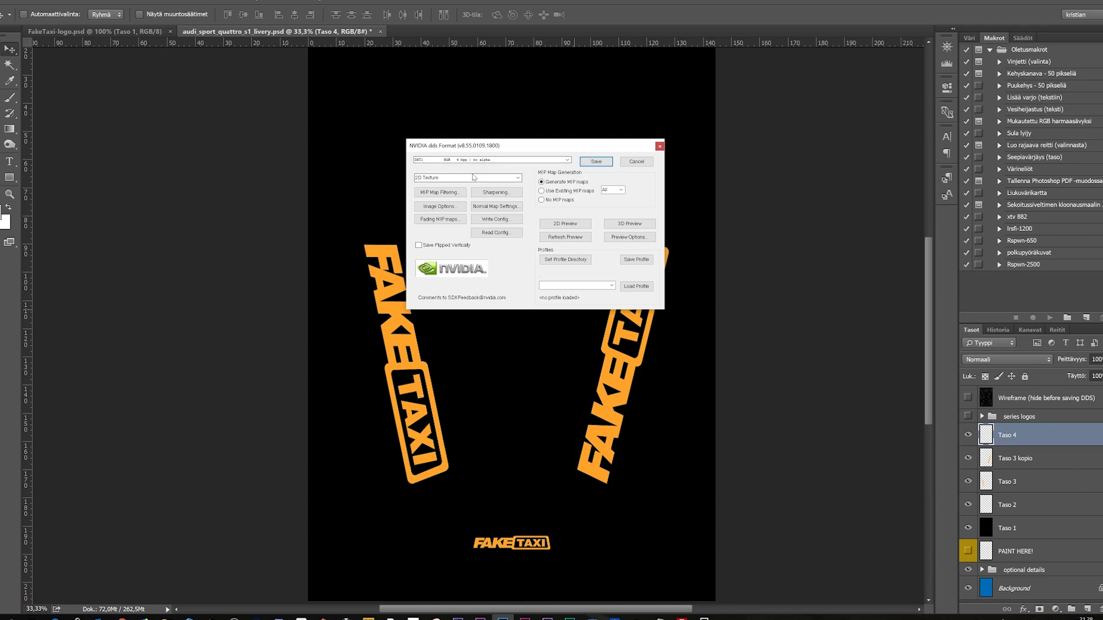
pyautogui.click(519, 178)
# - Keep 2D Texture in the NVIDIA DDS options and export the file
pyautogui.click(519, 178)
pyautogui.click(598, 162)
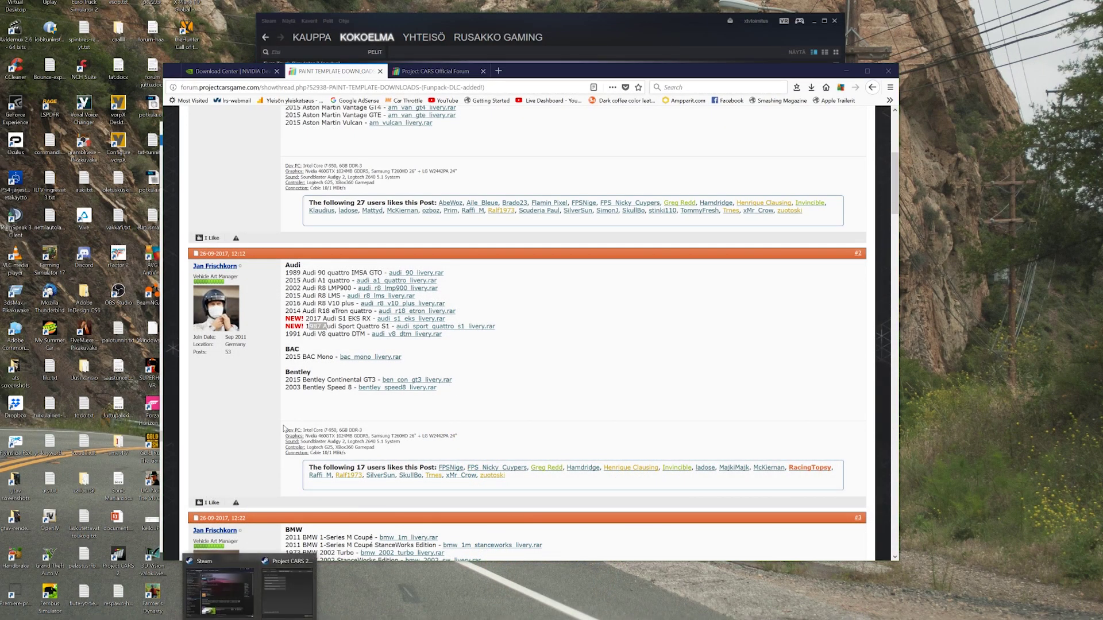
# - Switch to Project CARS 2 and open the Quick Play Custom Race setup
pyautogui.click(218, 581)
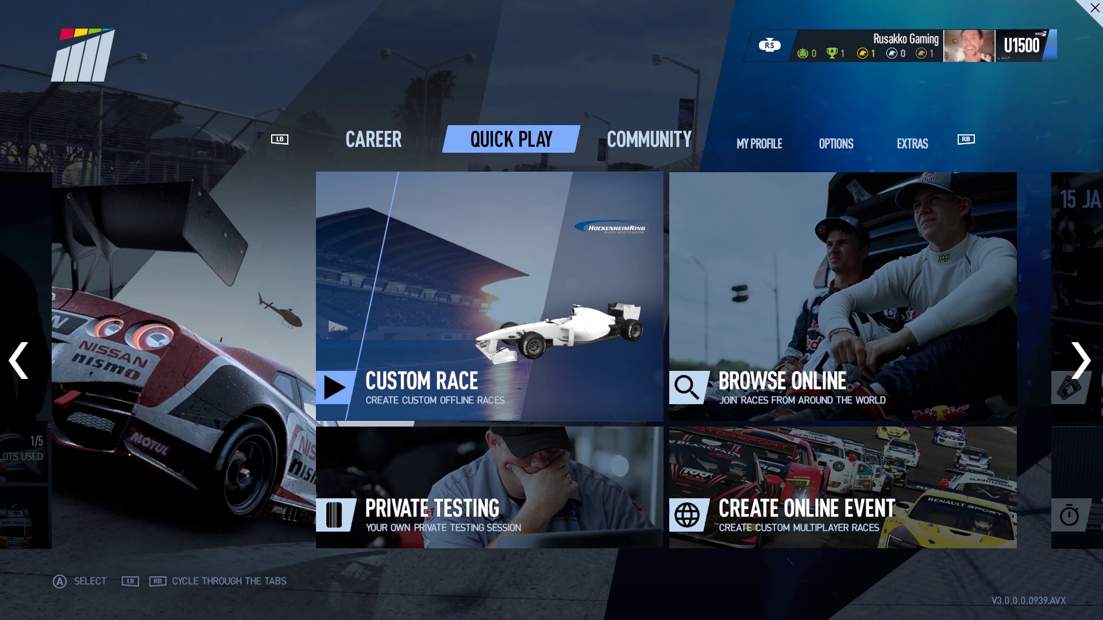
pyautogui.click(561, 313)
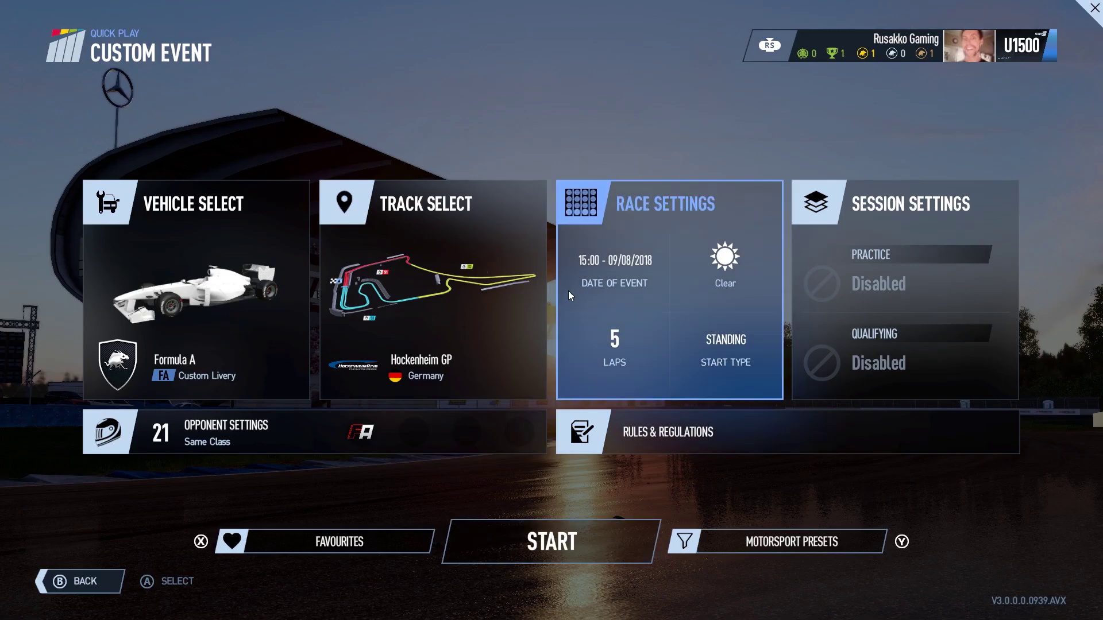
pyautogui.click(66, 582)
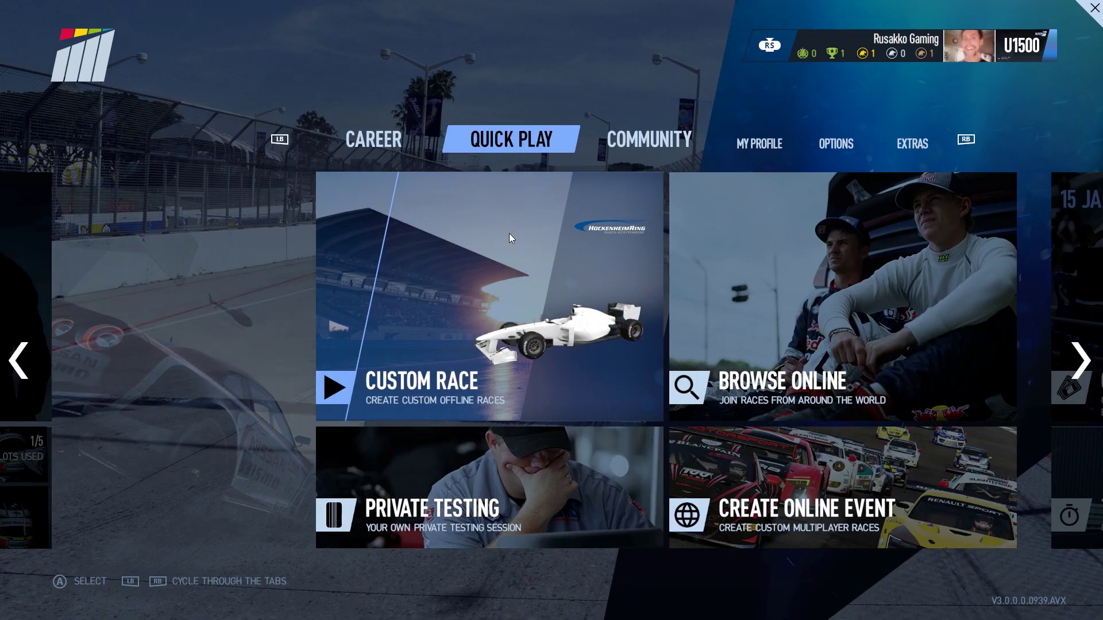
pyautogui.click(445, 308)
# - Select the Audi Sport quattro S1 as the vehicle and go to Livery Select
pyautogui.click(190, 296)
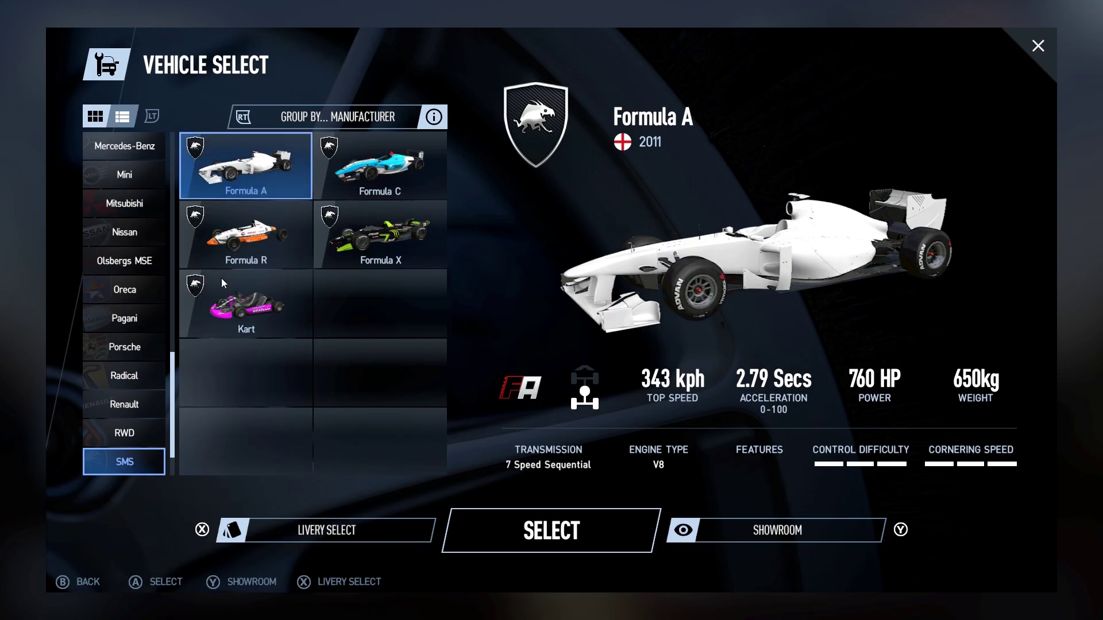
pyautogui.scroll(10, 171, 381)
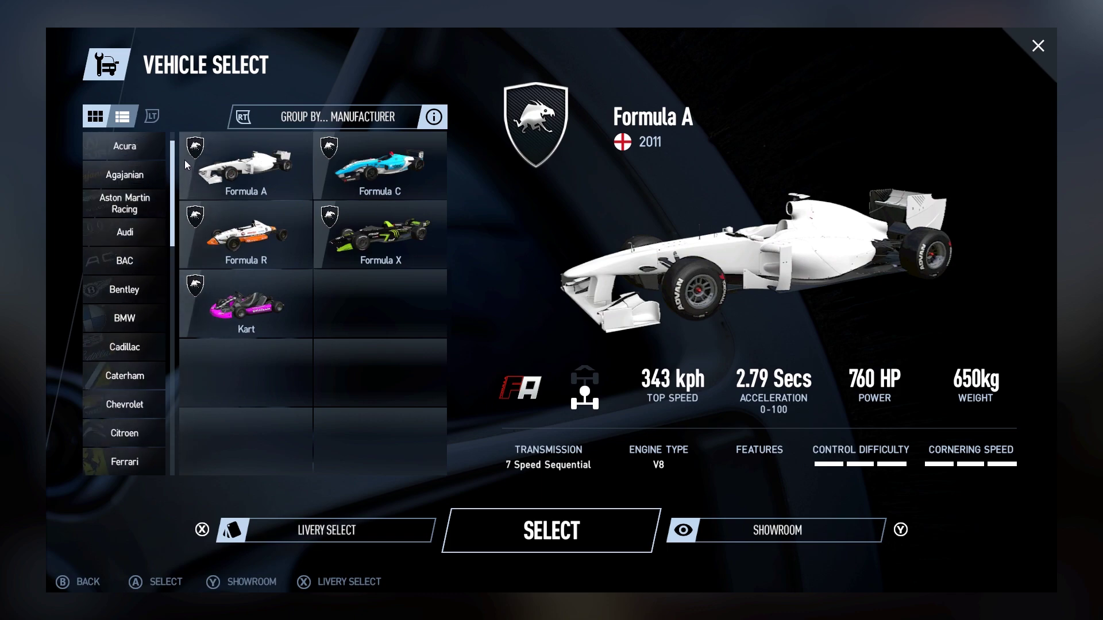
pyautogui.click(122, 235)
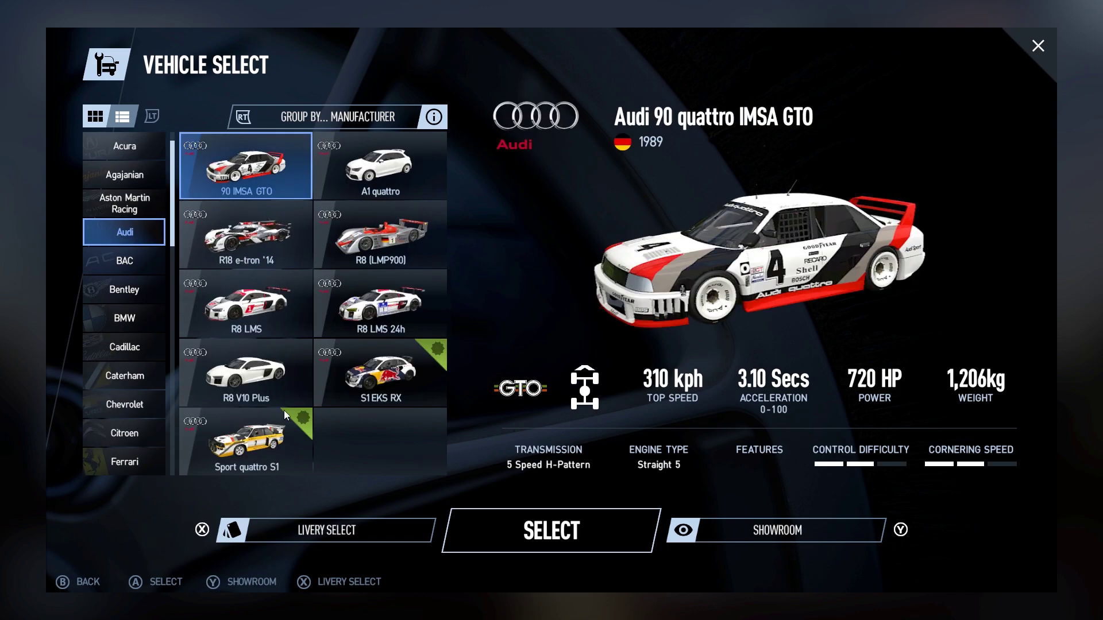
pyautogui.click(257, 454)
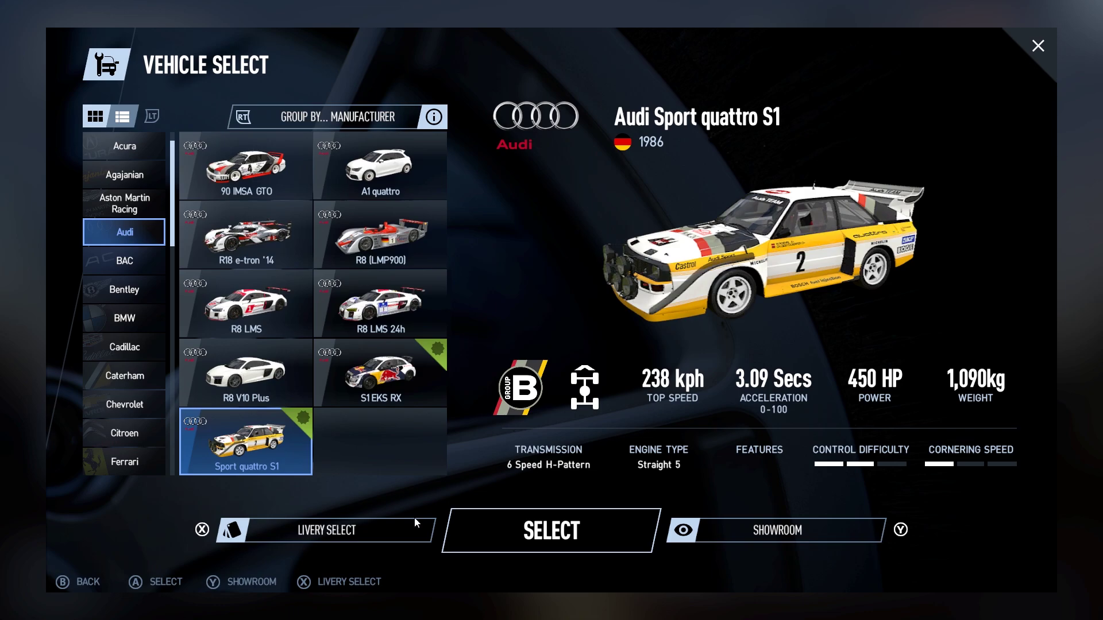
pyautogui.click(346, 532)
# - Choose the fourth tile, Custom Livery, and view the Audi in the Showroom
pyautogui.click(544, 159)
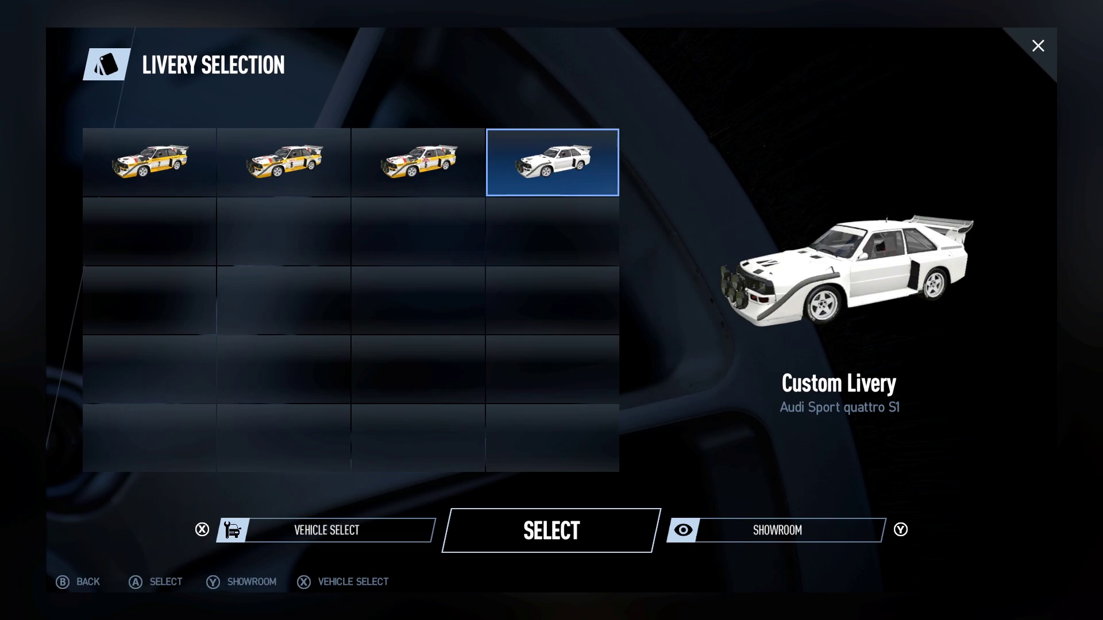
pyautogui.click(785, 533)
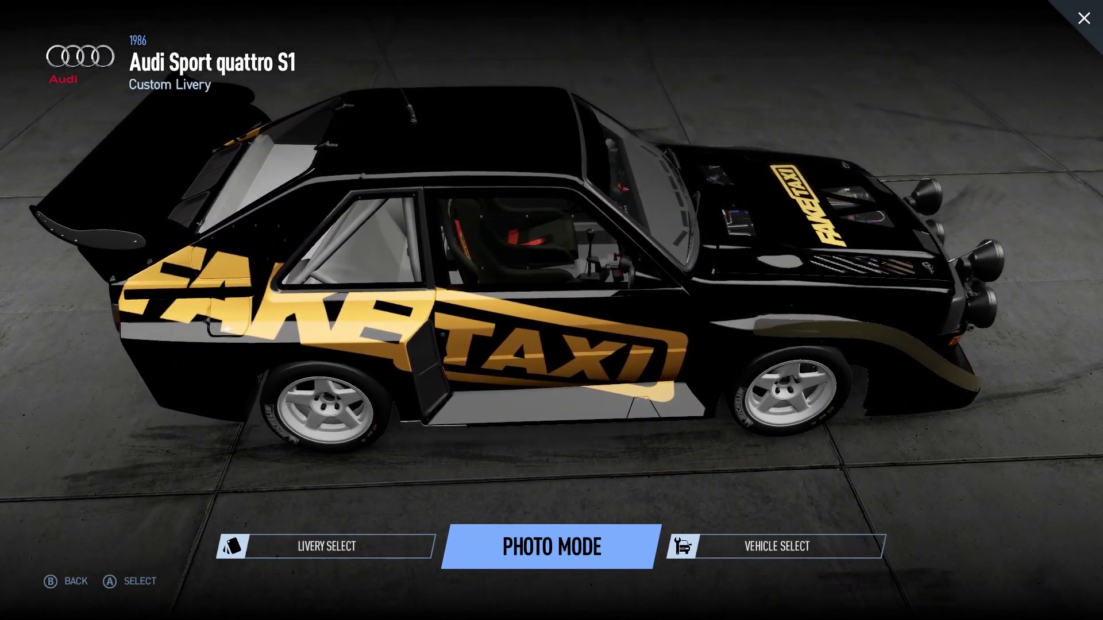
pyautogui.press('Return')
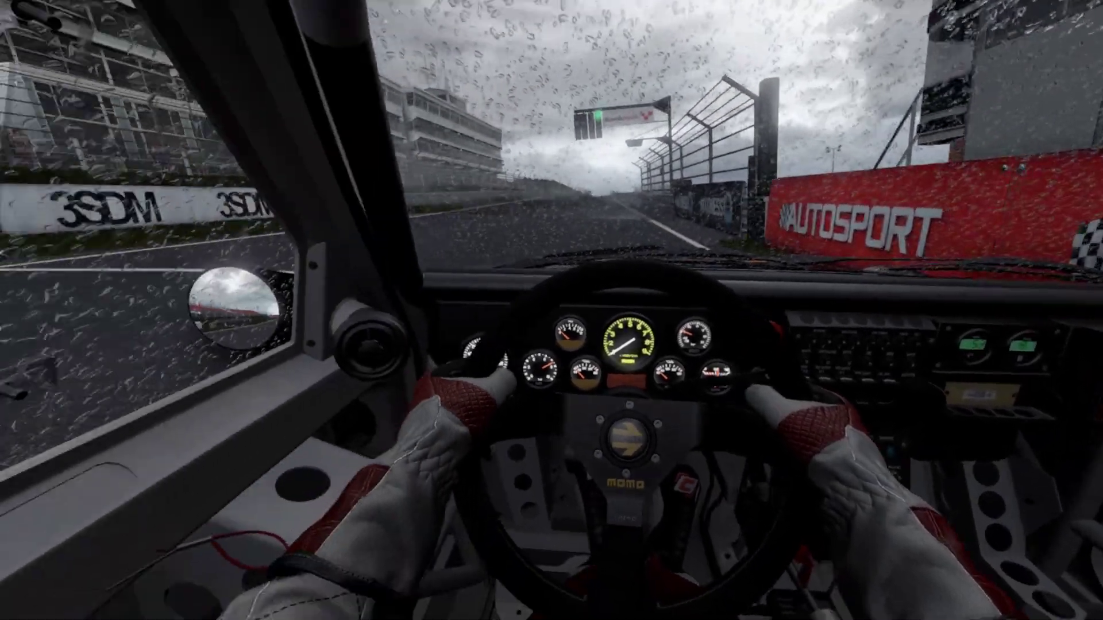